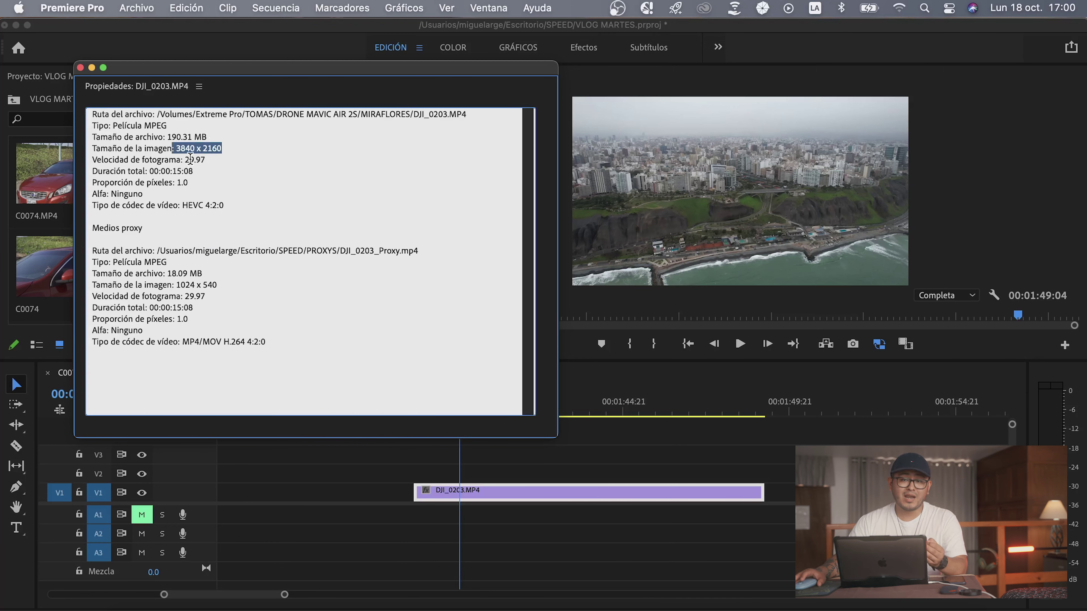
Step: Check the frame rate in the properties of DJI_0203.MP4, close them and play the clip from its start
drag(207, 159, 158, 159)
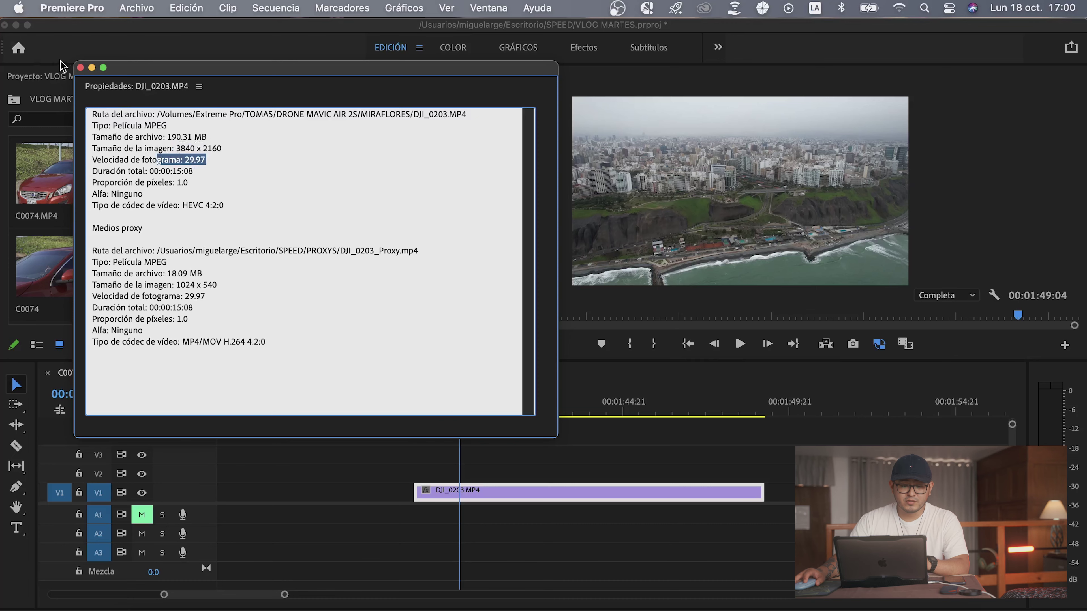
click(80, 68)
scroll(485, 529, up, 3)
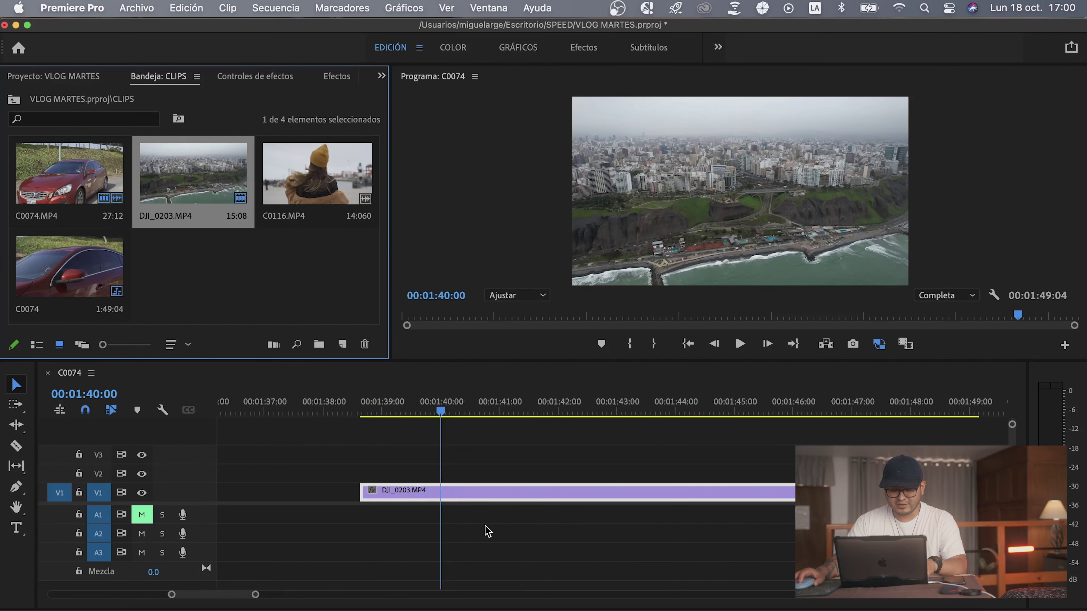
click(364, 407)
key(space)
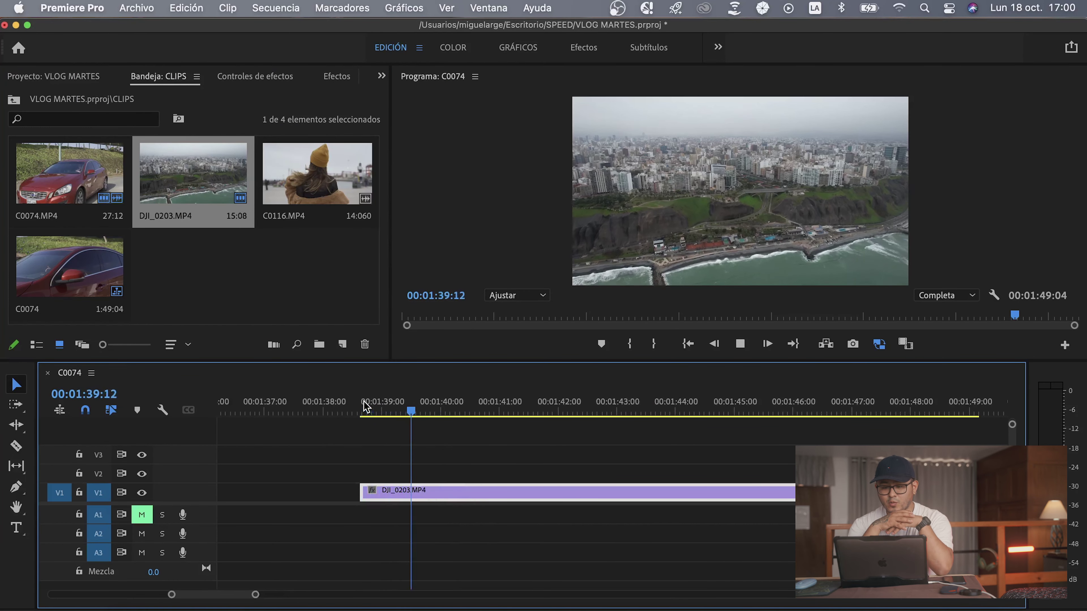
key(space)
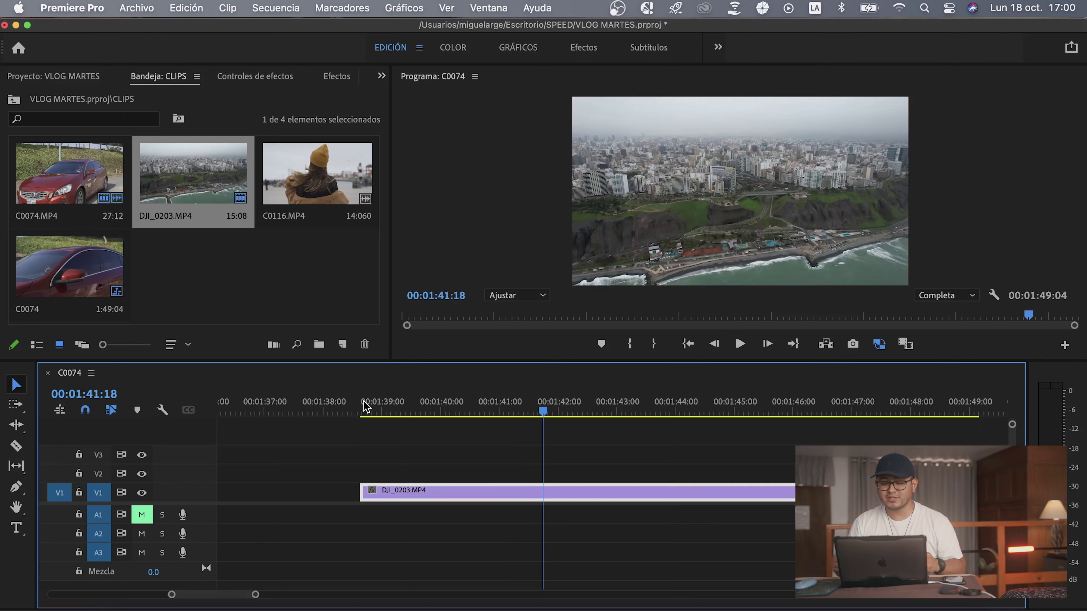
Step: Add clip markers to DJI_0203.MP4 at 00:01:41:13 and 00:01:46:12
click(449, 392)
drag(449, 394, 530, 411)
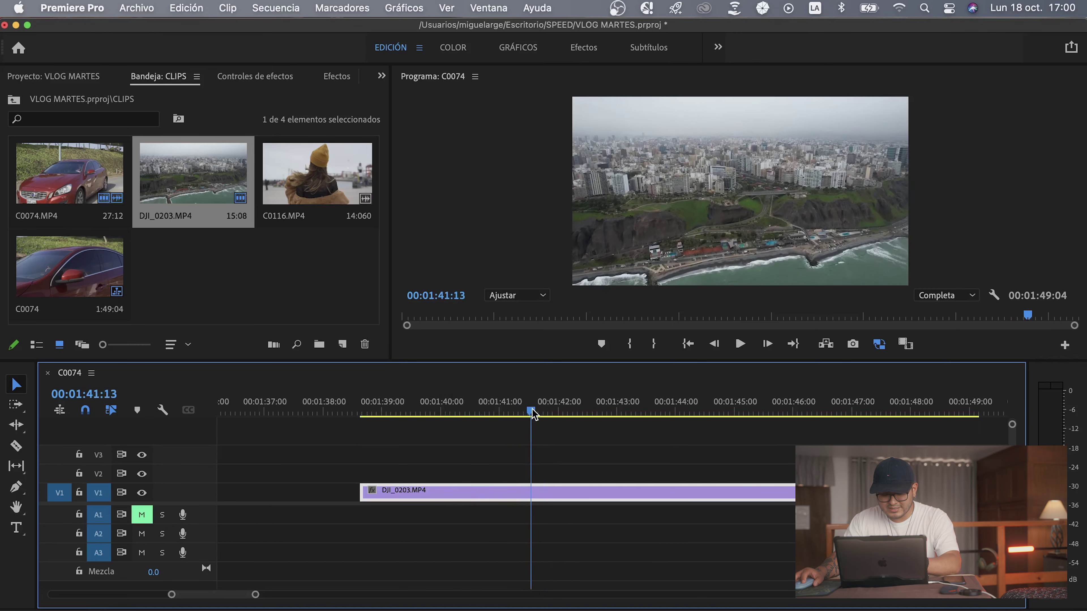
drag(534, 412, 825, 425)
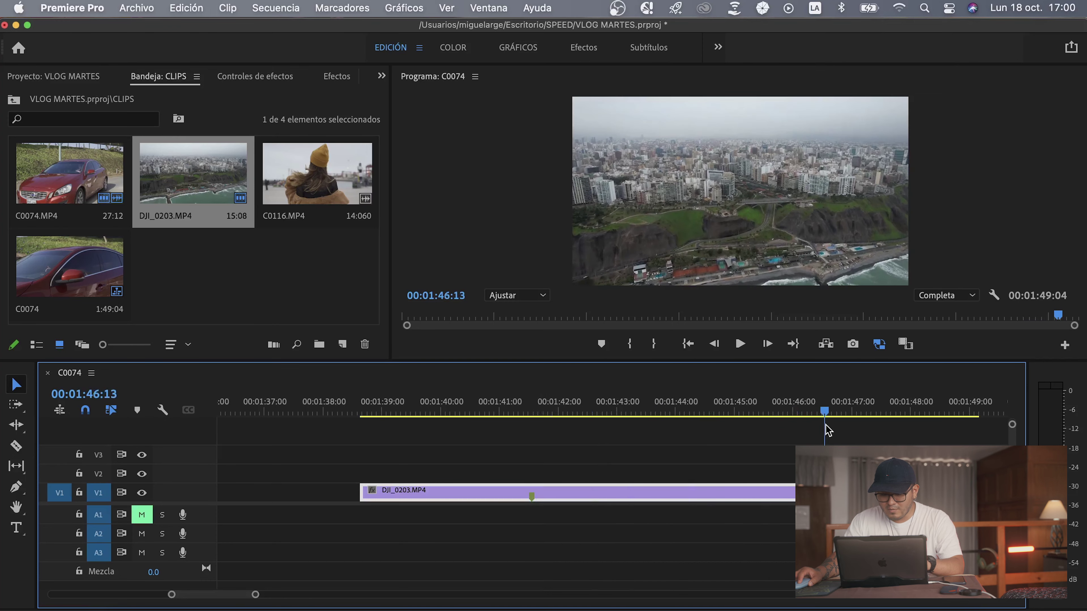
key(Left)
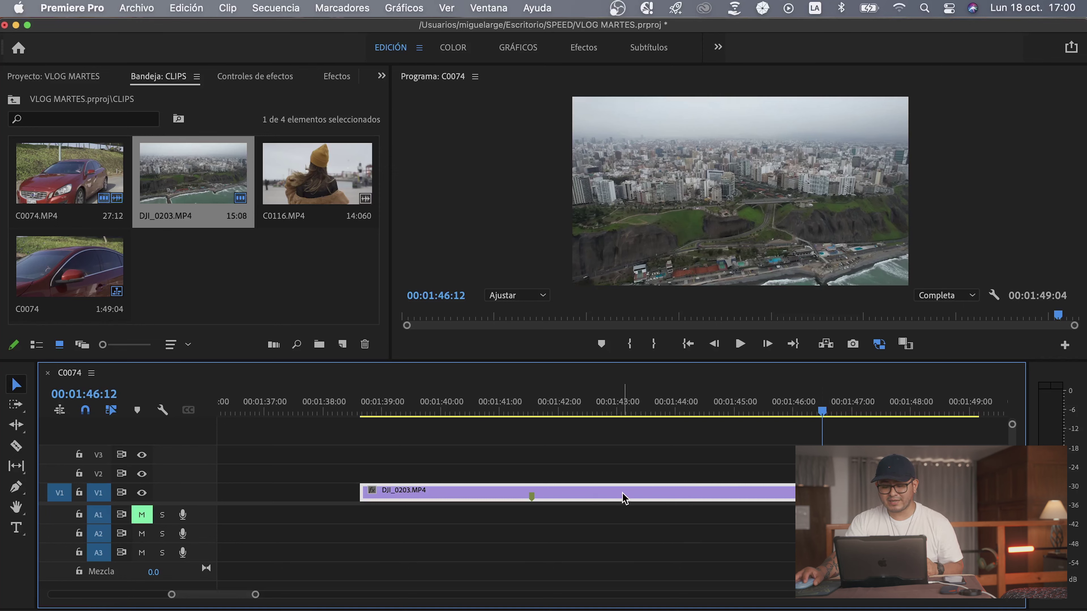
Step: Make track V1 taller and show the Reasignación del tiempo > Velocidad line on the DJI_0203.MP4 clip
key(super+equal)
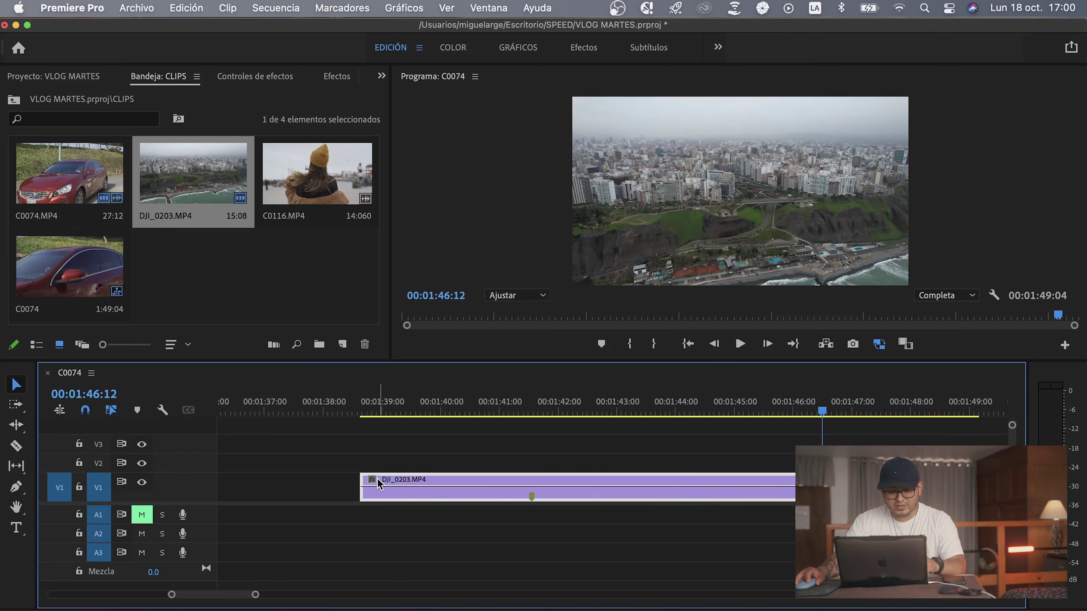
scroll(371, 490, up, 5)
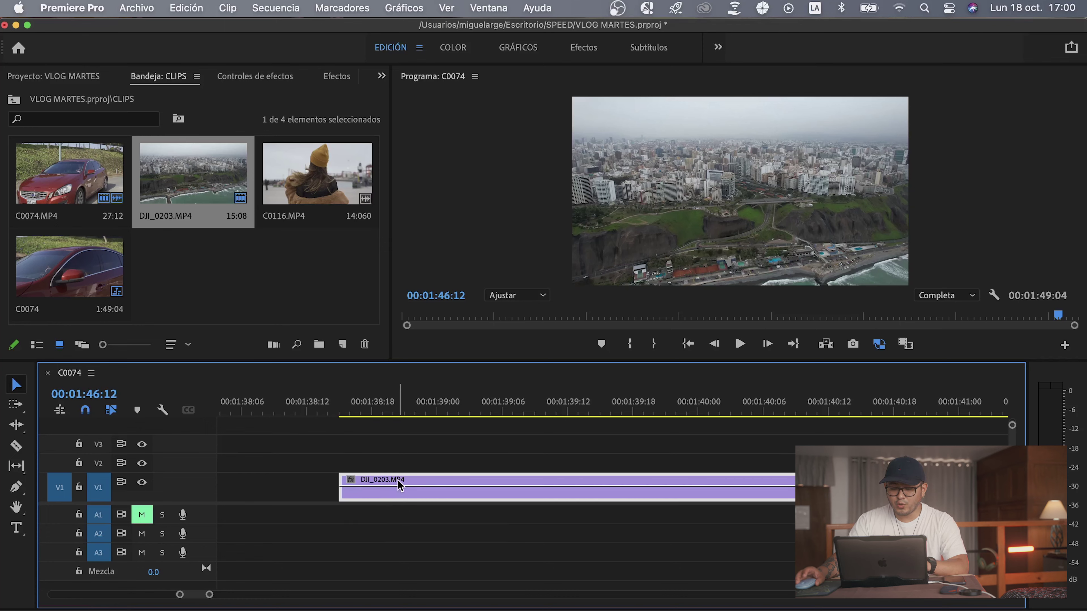
right_click(422, 497)
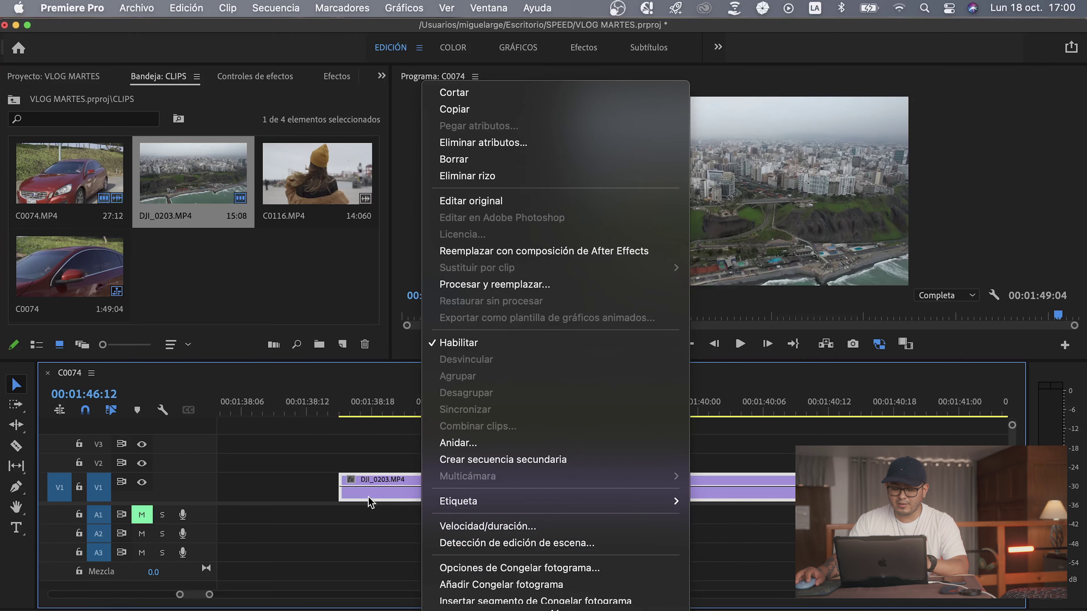
click(334, 539)
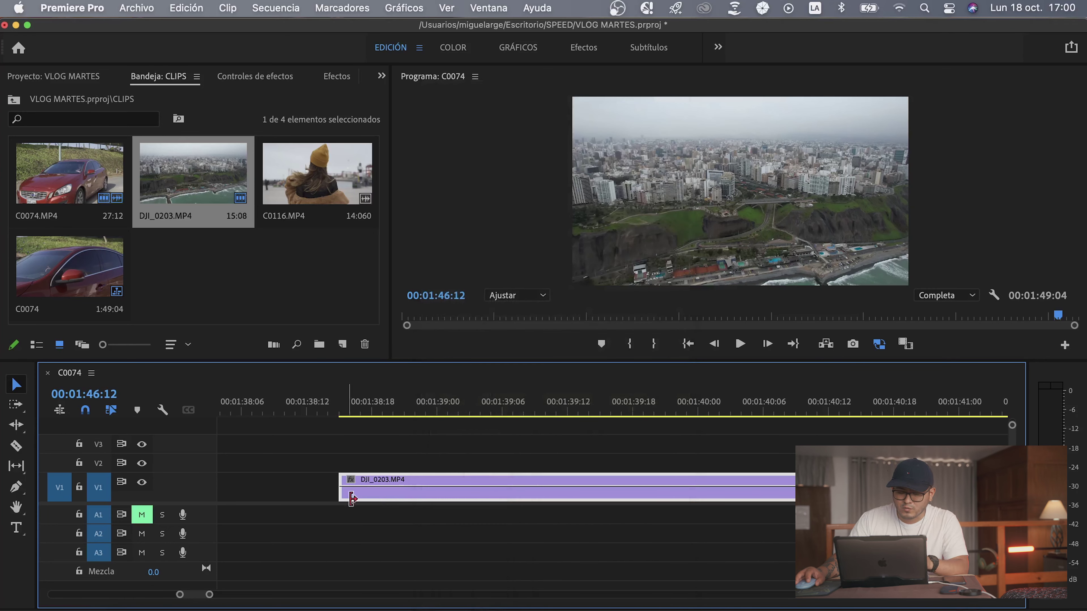
click(352, 483)
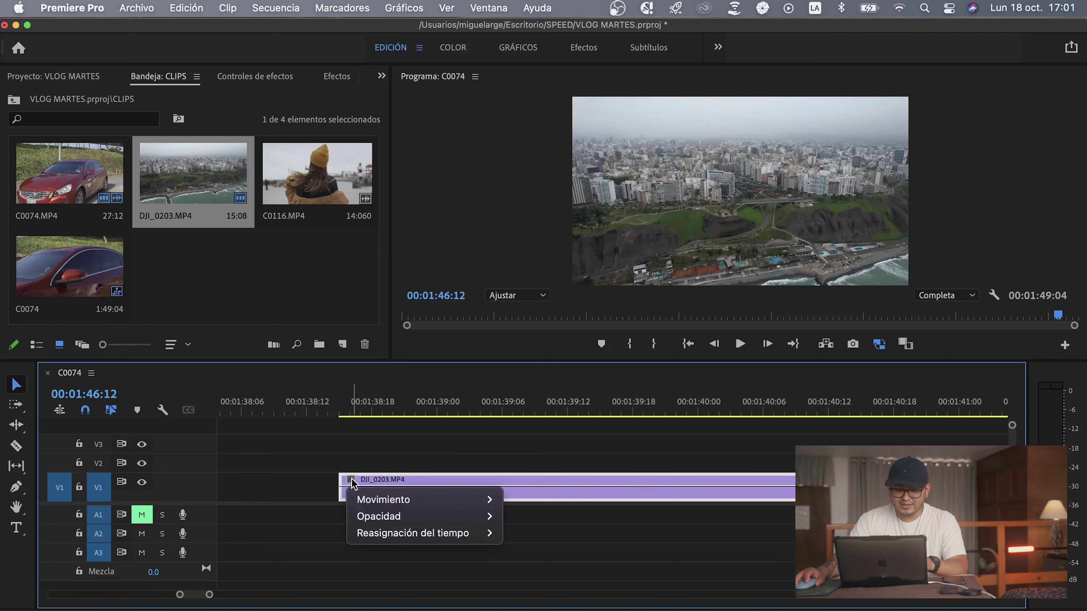
mouse_move(395, 502)
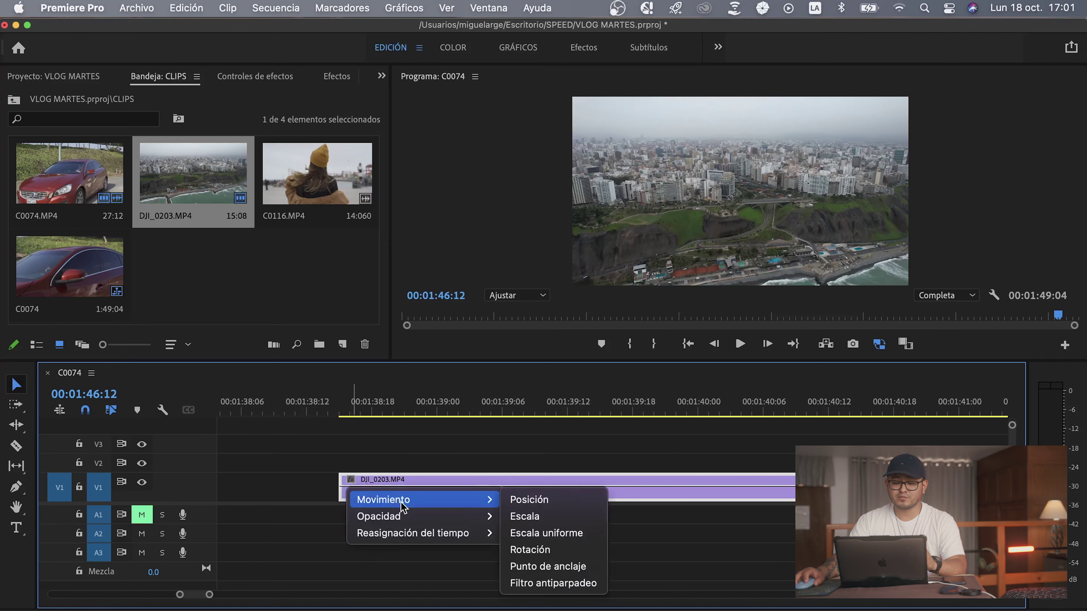
mouse_move(417, 537)
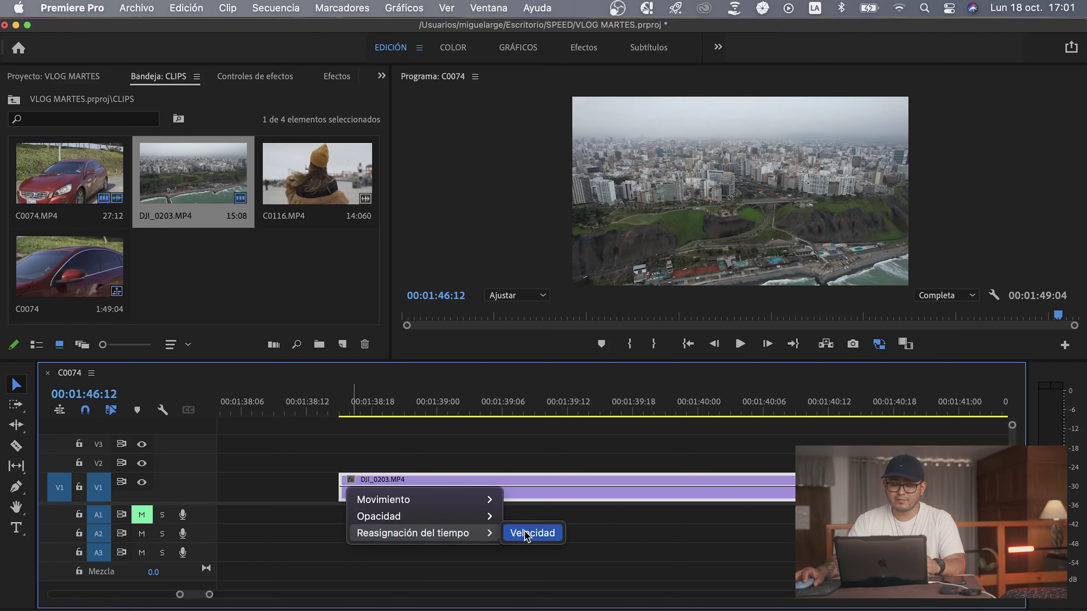
click(528, 534)
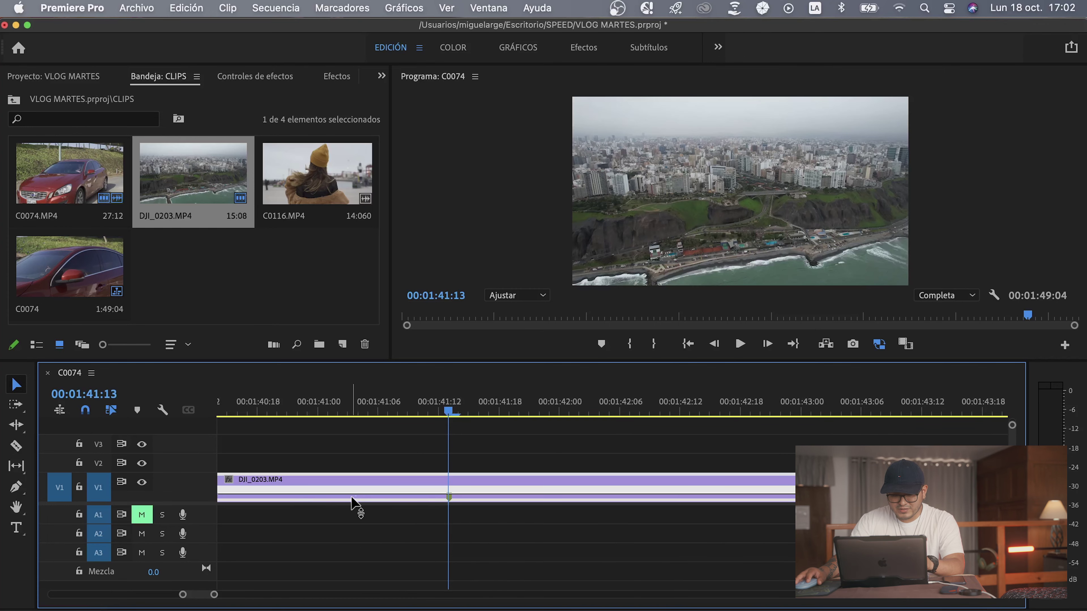
click(227, 480)
mouse_move(364, 534)
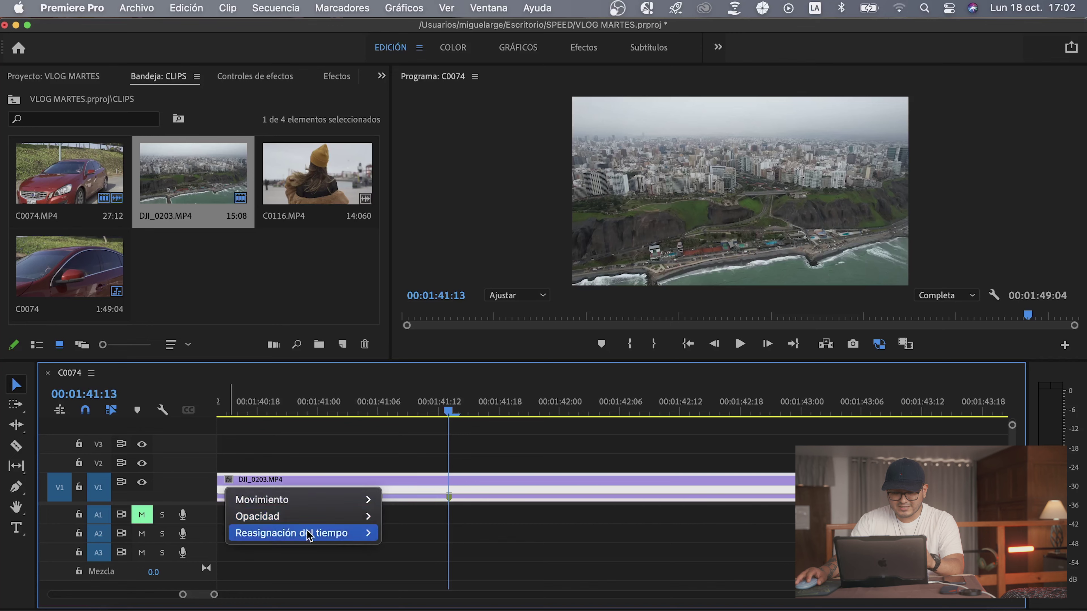
click(504, 505)
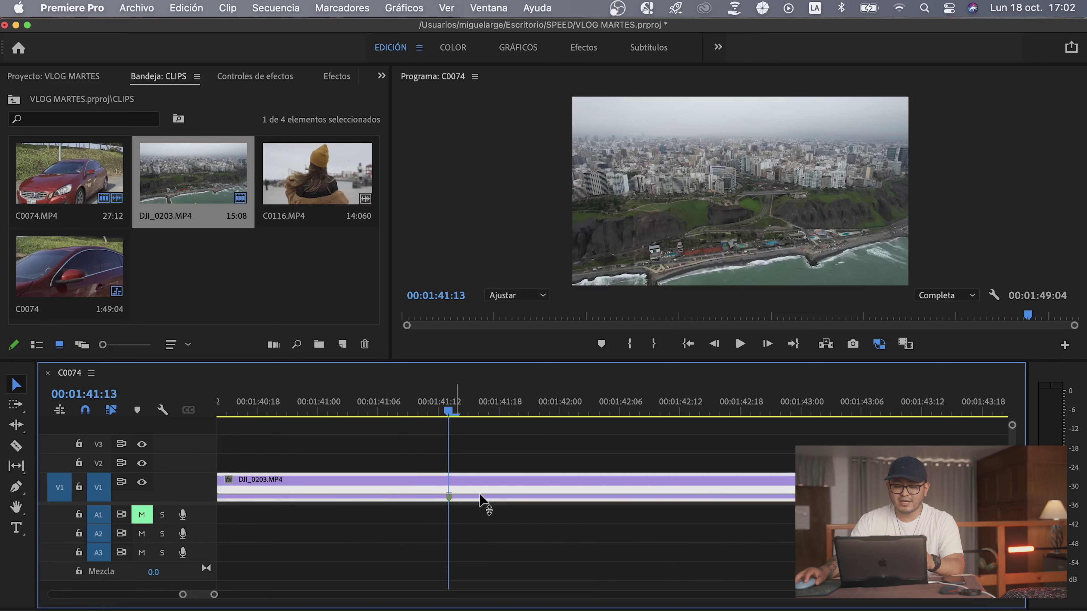
Step: Add speed keyframes on the DJI_0203.MP4 speed line at both clip markers
super+click(449, 495)
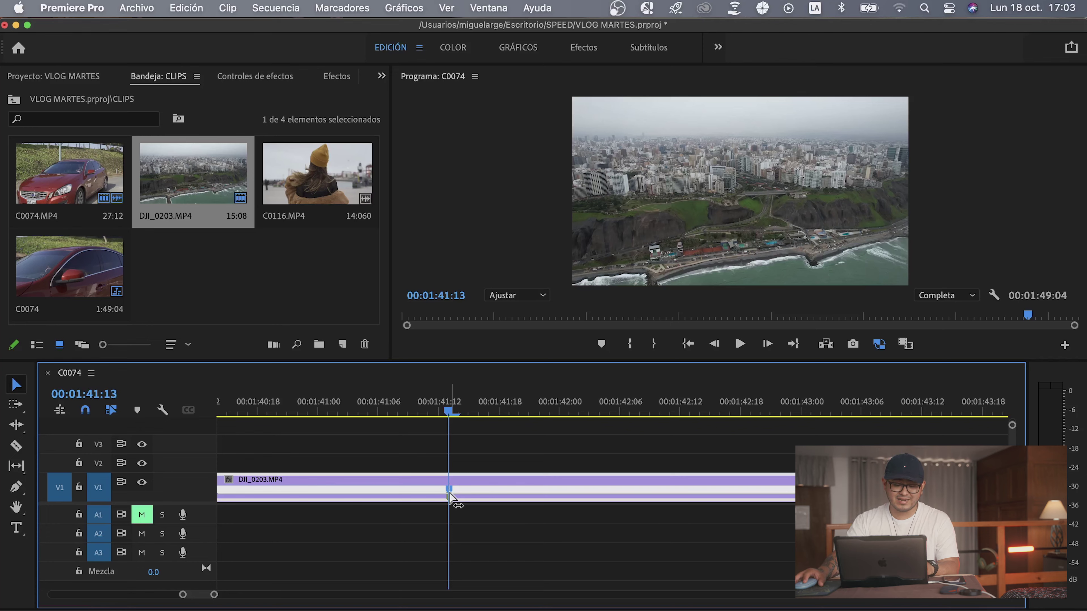
scroll(494, 516, right, 4)
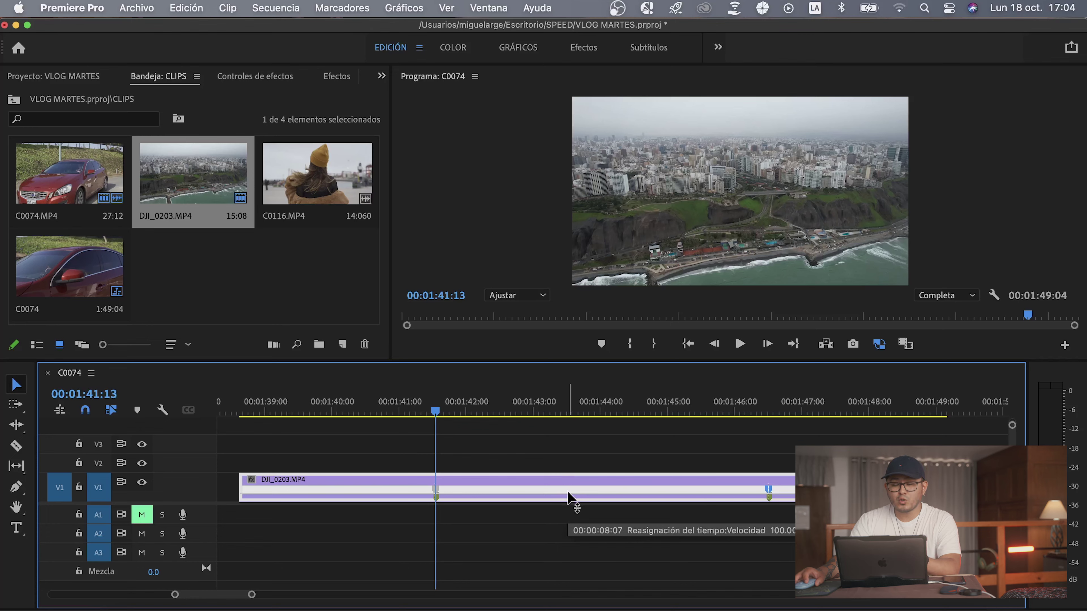
Step: Raise the speed of the section between the two keyframes to more than 568%
drag(567, 494, 567, 488)
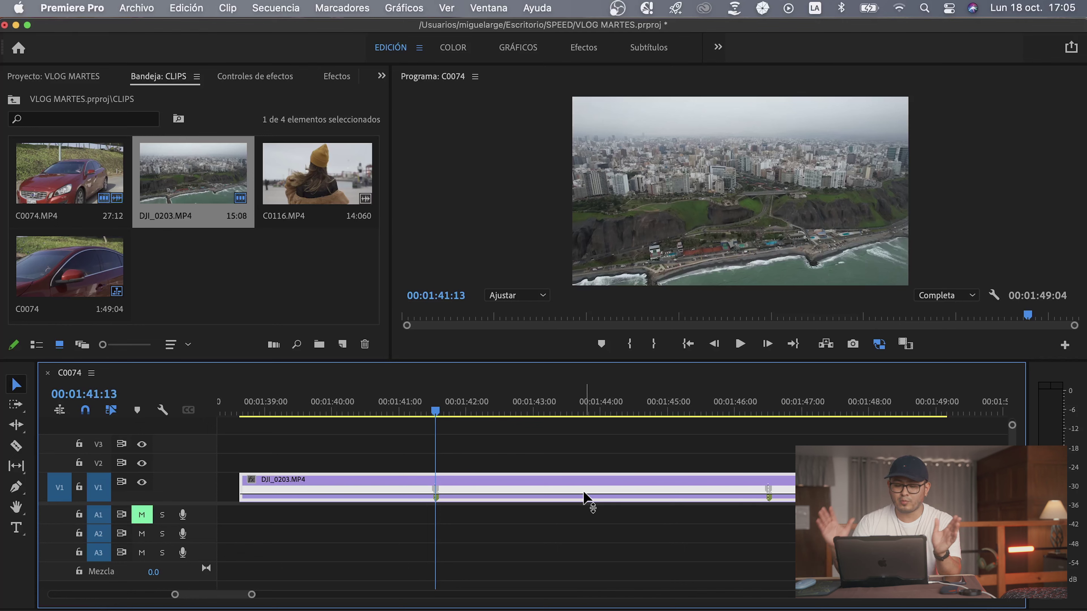
mouse_move(585, 493)
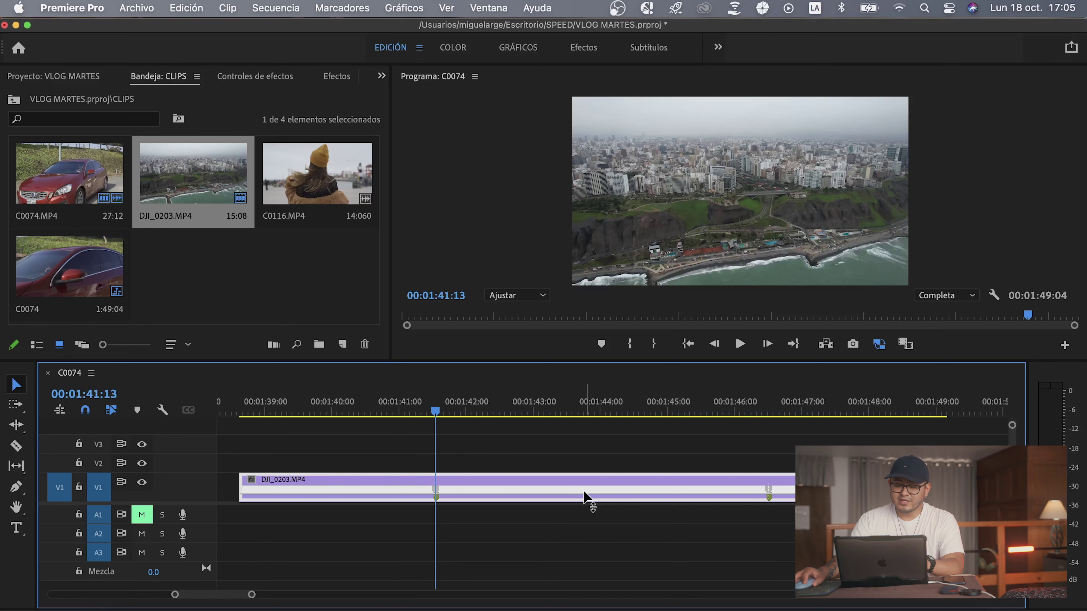
drag(584, 497, 585, 475)
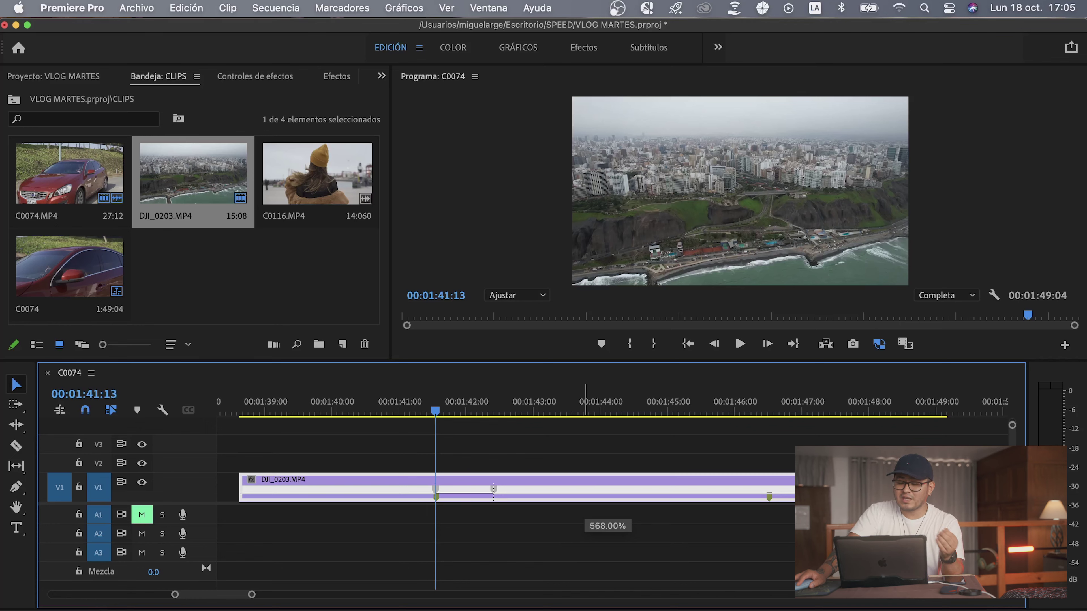
drag(584, 475, 584, 467)
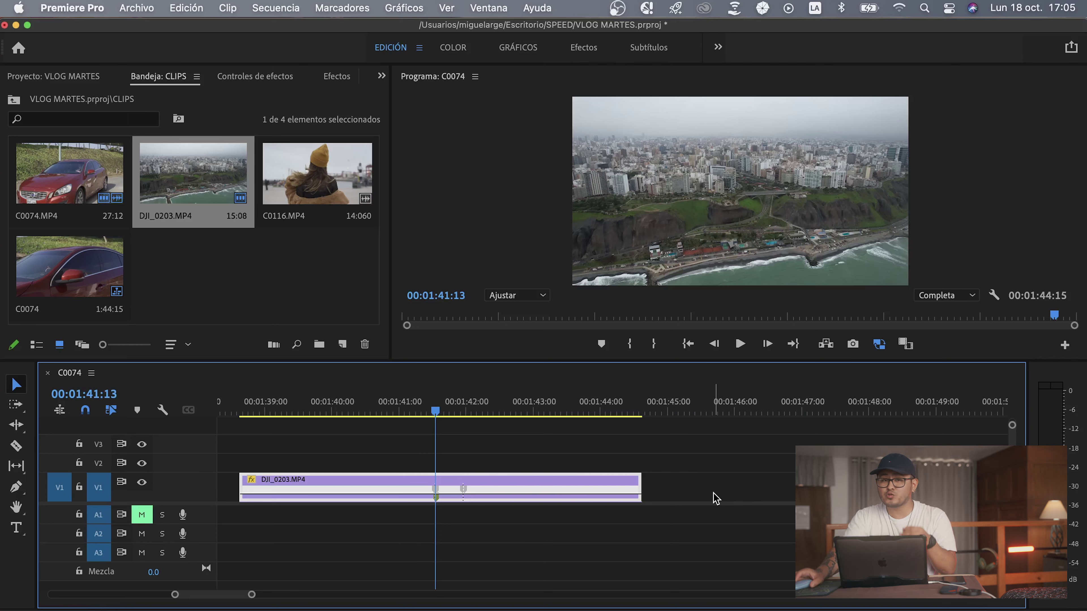
Step: Play the drone clip from near its start to review the abrupt speed change
click(346, 398)
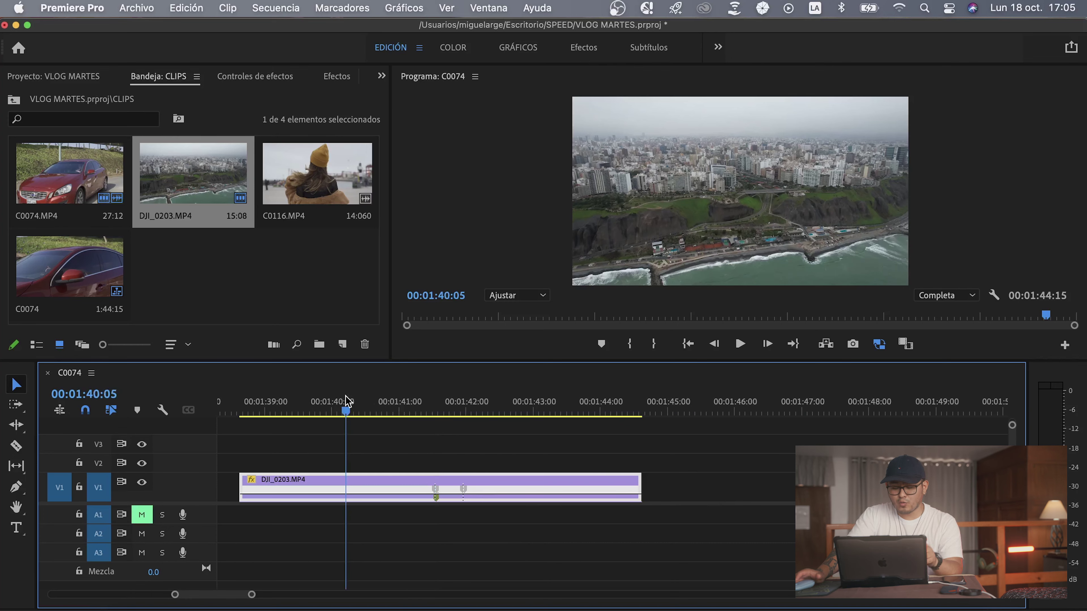
click(255, 405)
key(space)
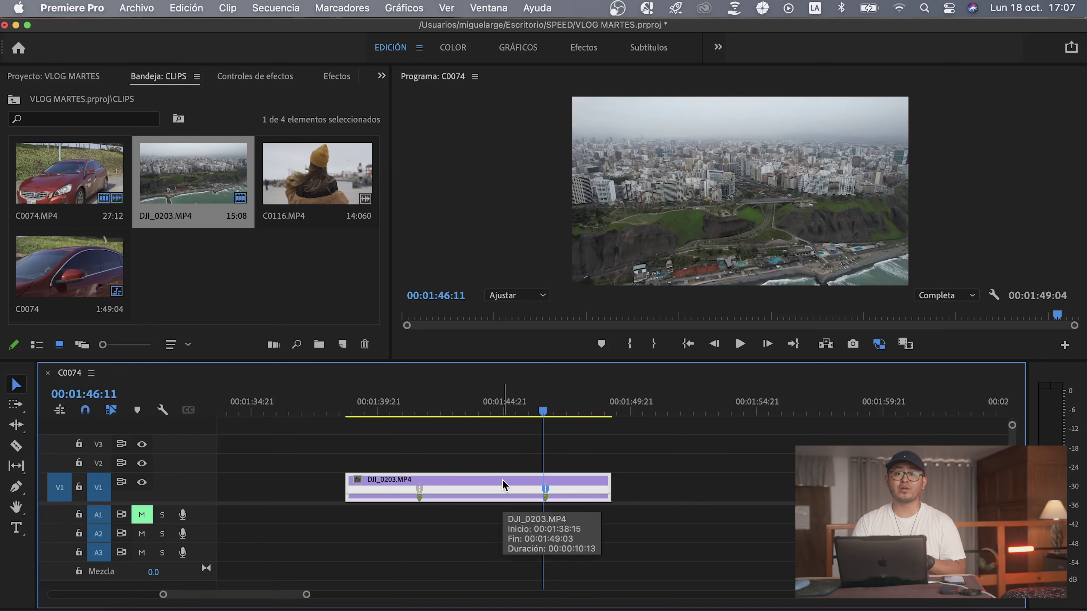
Step: Split the second speed keyframe into a gradual ramp from 00:01:46:12 to about 00:01:46:15
scroll(523, 484, up, 12)
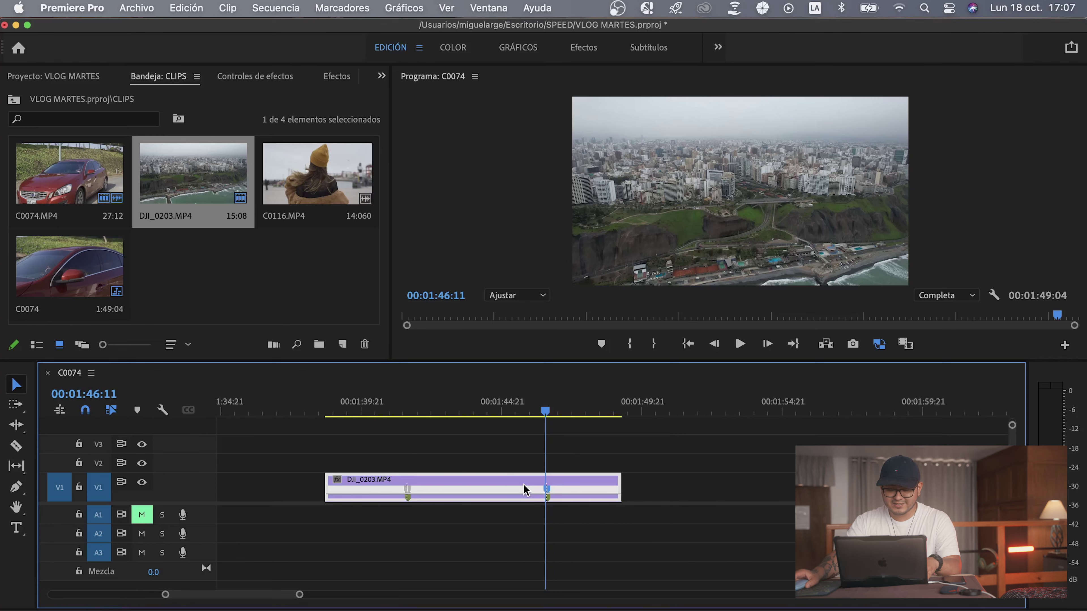
scroll(825, 493, right, 5)
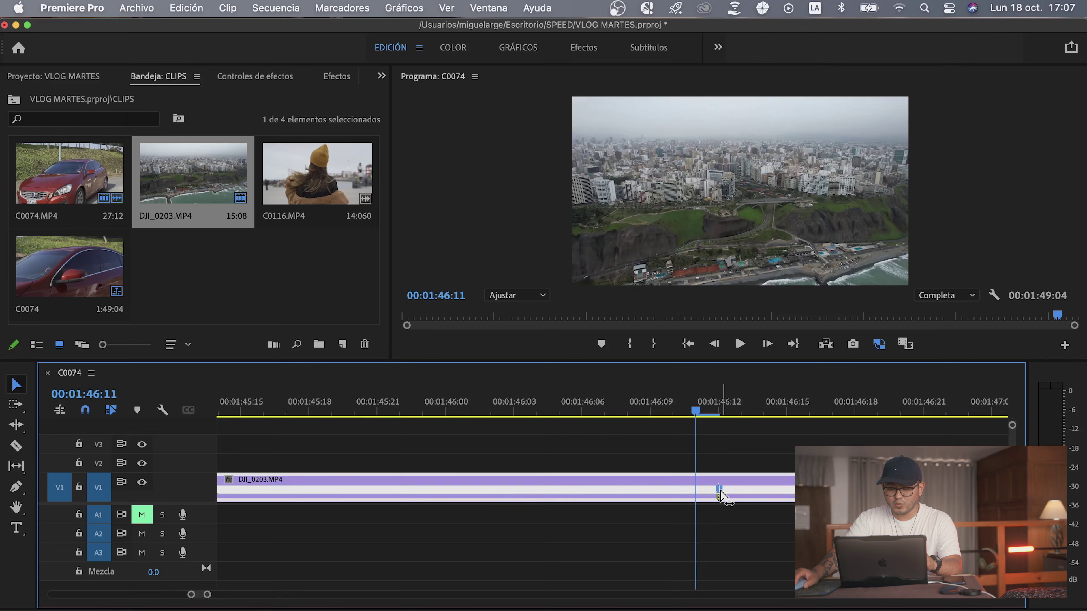
drag(724, 496, 791, 492)
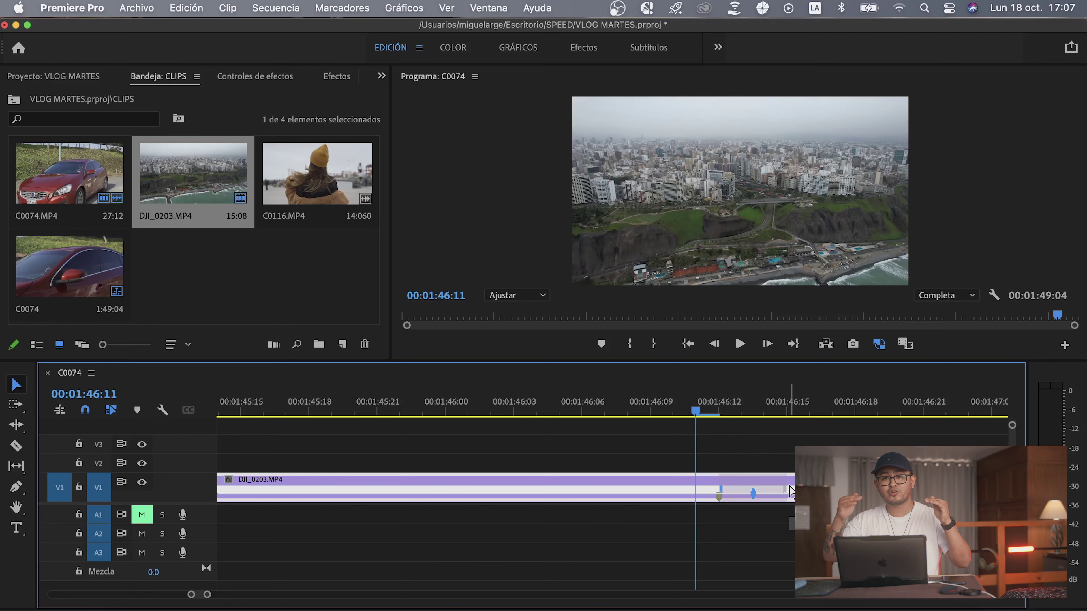
Step: Split the first speed keyframe, at the 00:01:41:13 marker, into a gradual ramp
key(minus)
key(minus)
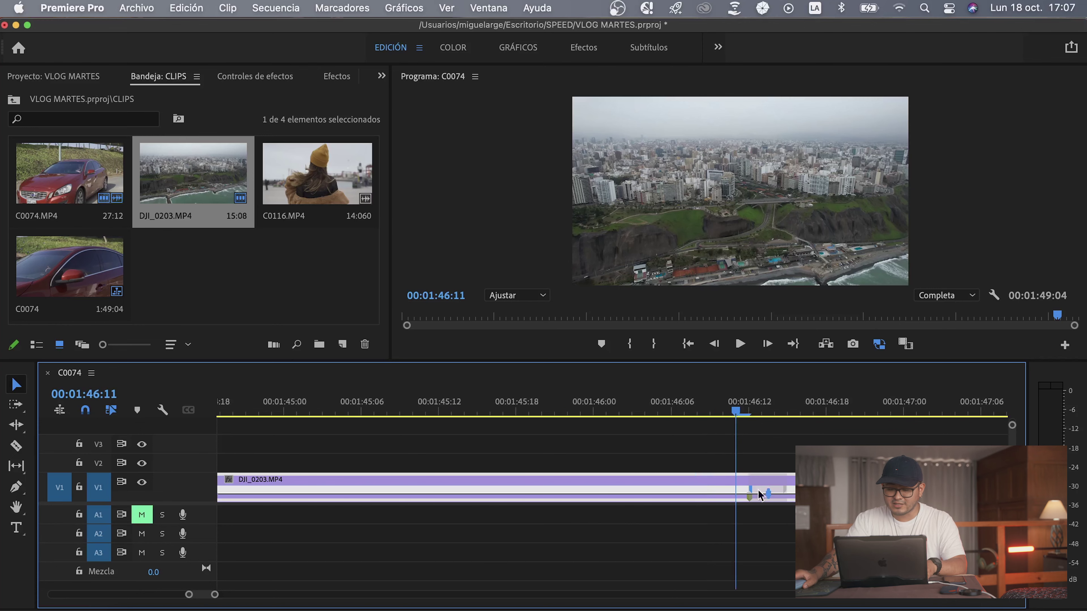
scroll(320, 512, up, 5)
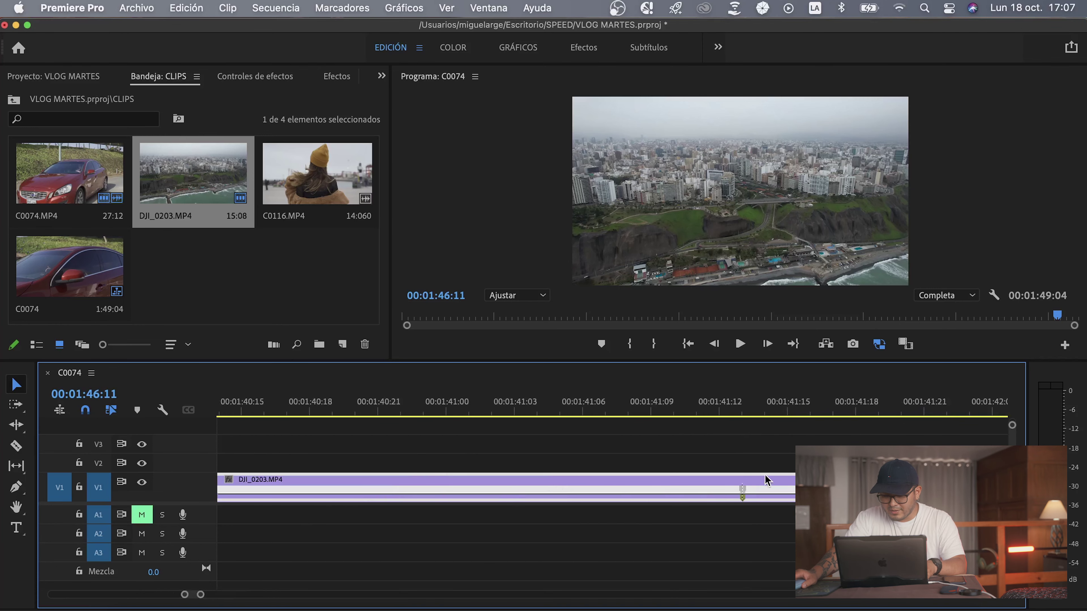
drag(743, 495, 745, 493)
Step: Raise the speed of the drone clip's section between the two ramps and play back the result
key(minus)
key(minus)
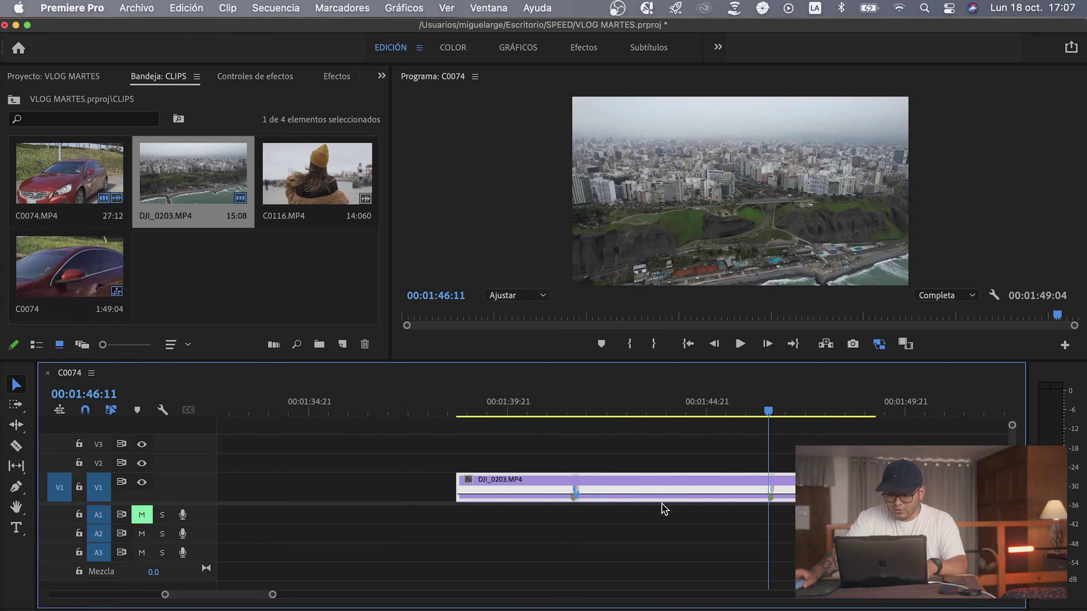
key(equal)
key(equal)
drag(706, 492, 706, 474)
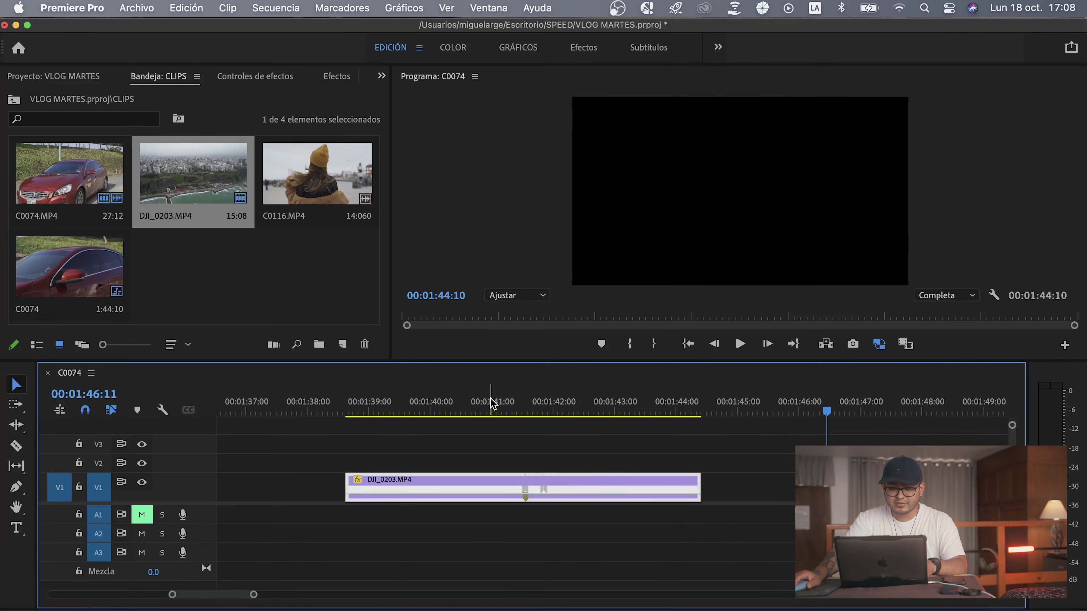
click(477, 408)
key(space)
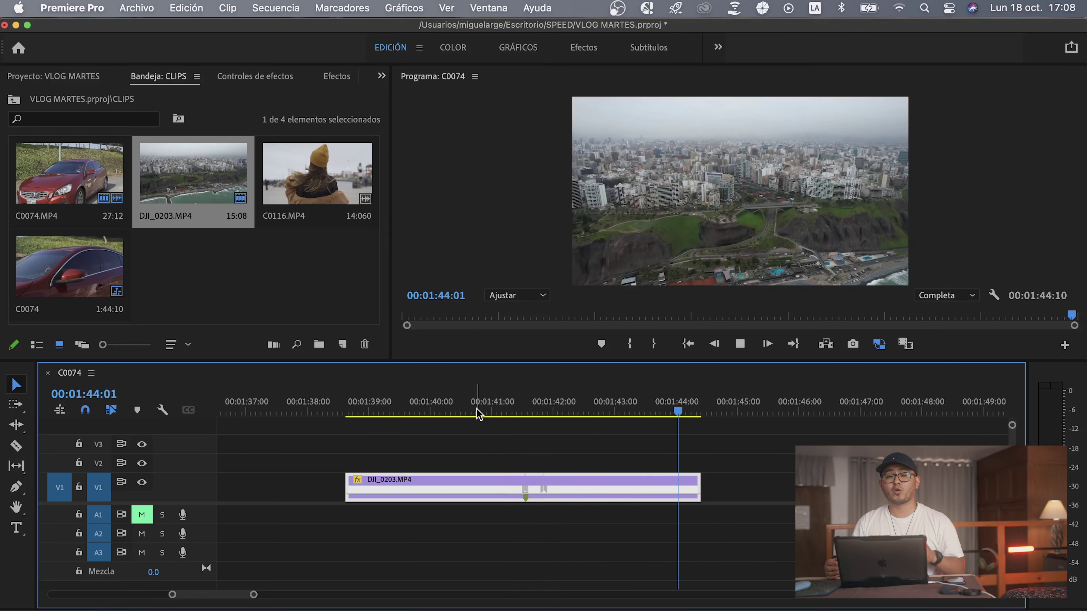
Step: Play the opening of the C0074.MP4 car clip in the sequence, stop at 00:00:03:08 and look further along it
key(equal)
key(equal)
key(equal)
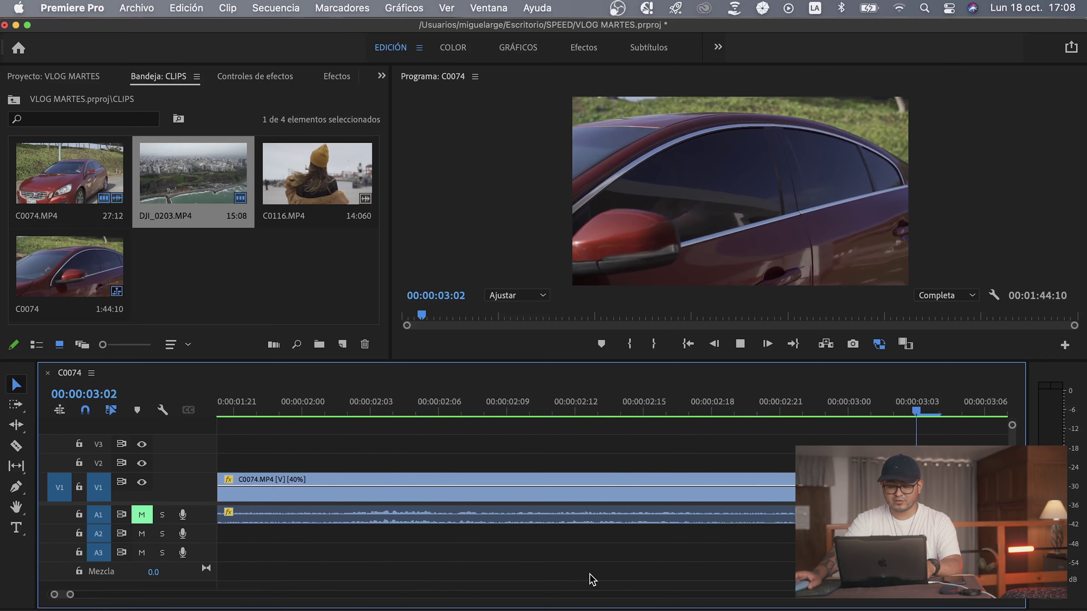
key(space)
scroll(600, 577, down, 10)
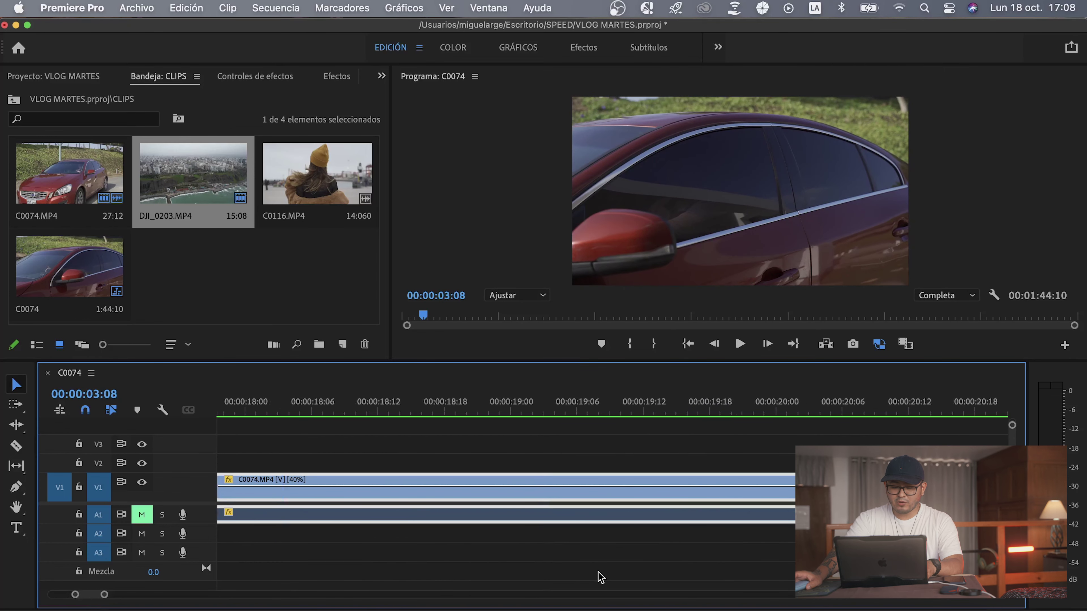
Step: Replace the drone clip in the C0074 sequence with the C0116.MP4 clip
scroll(538, 532, up, 10)
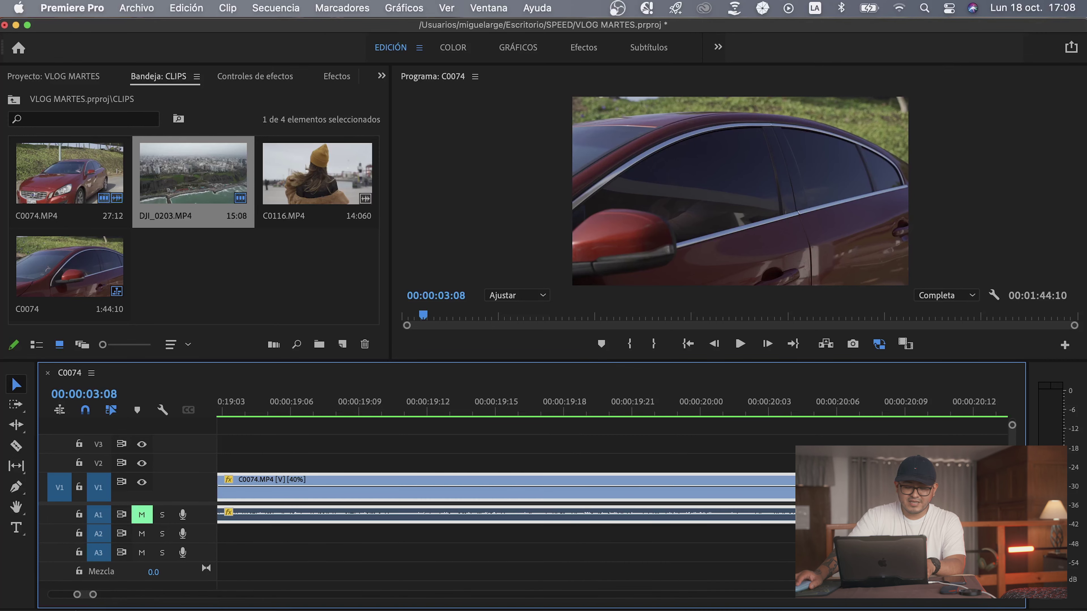
drag(93, 600, 641, 594)
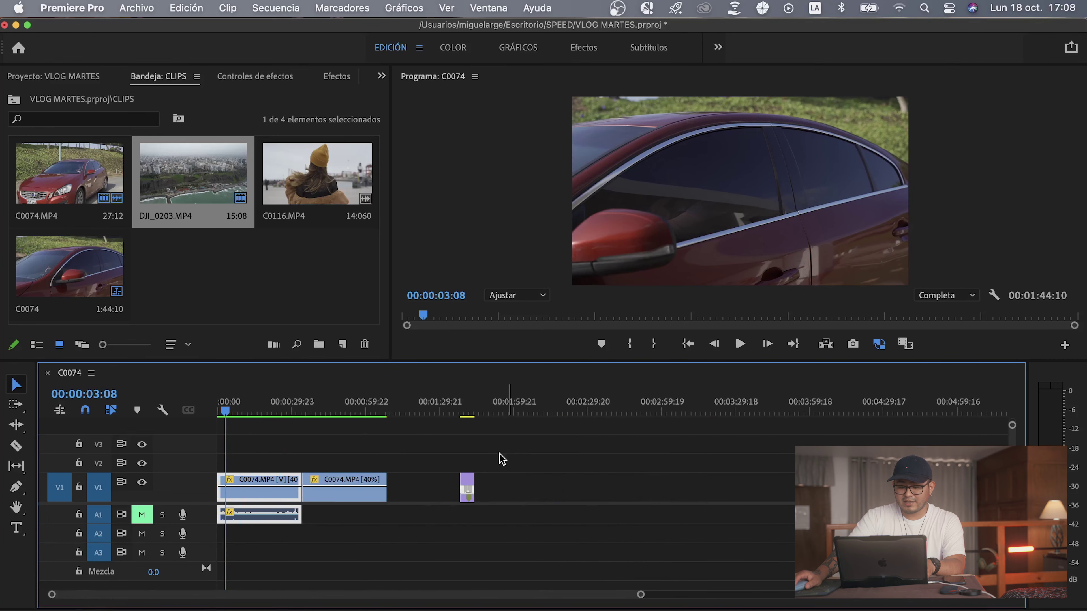
click(468, 485)
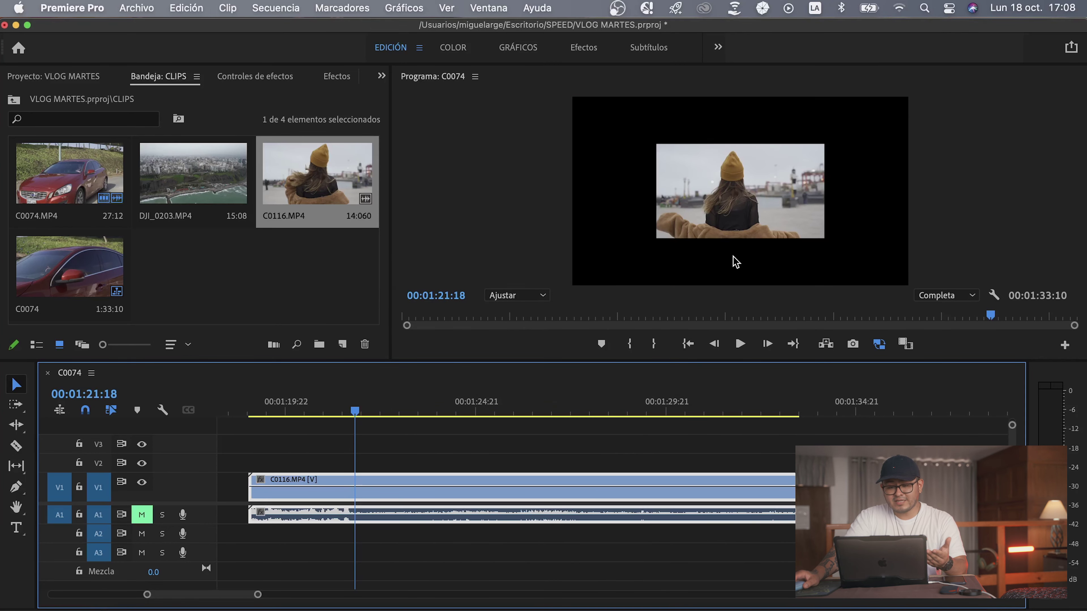
Step: Scale the C0116.MP4 clip in the sequence to fill the frame
right_click(489, 481)
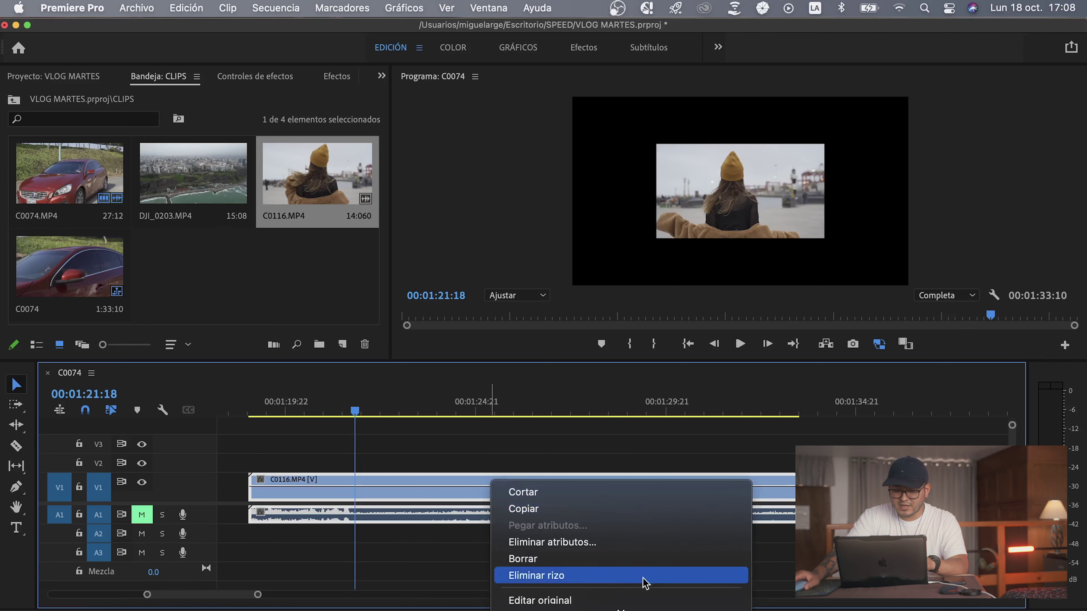
scroll(643, 580, down, 5)
click(603, 439)
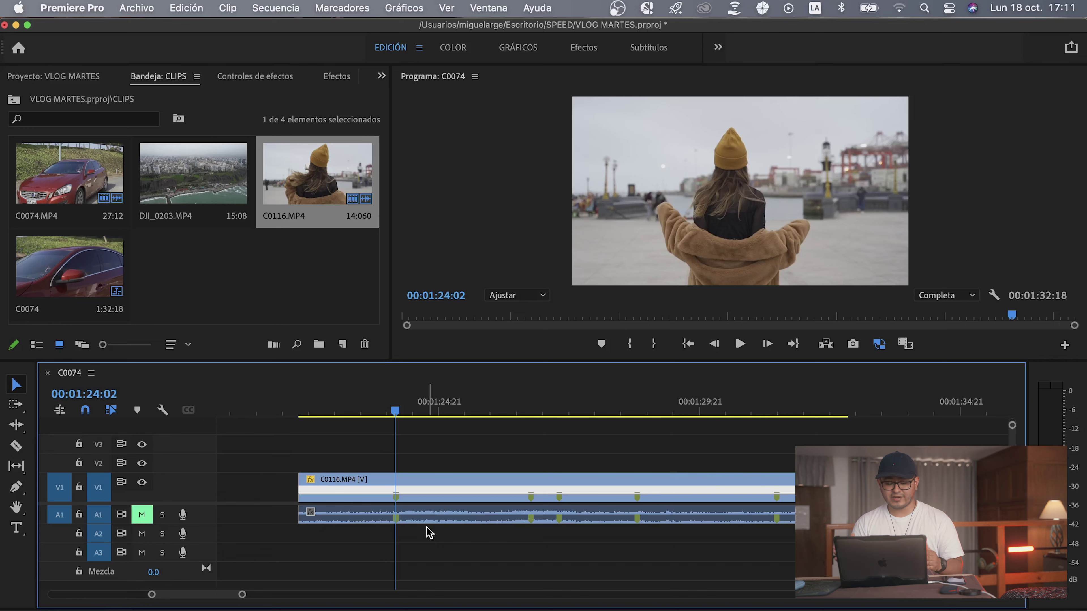
Step: Set the clip line of C0116.MP4 to show the Speed (Velocidad) property of time remapping
scroll(393, 513, up, 3)
scroll(366, 512, left, 2)
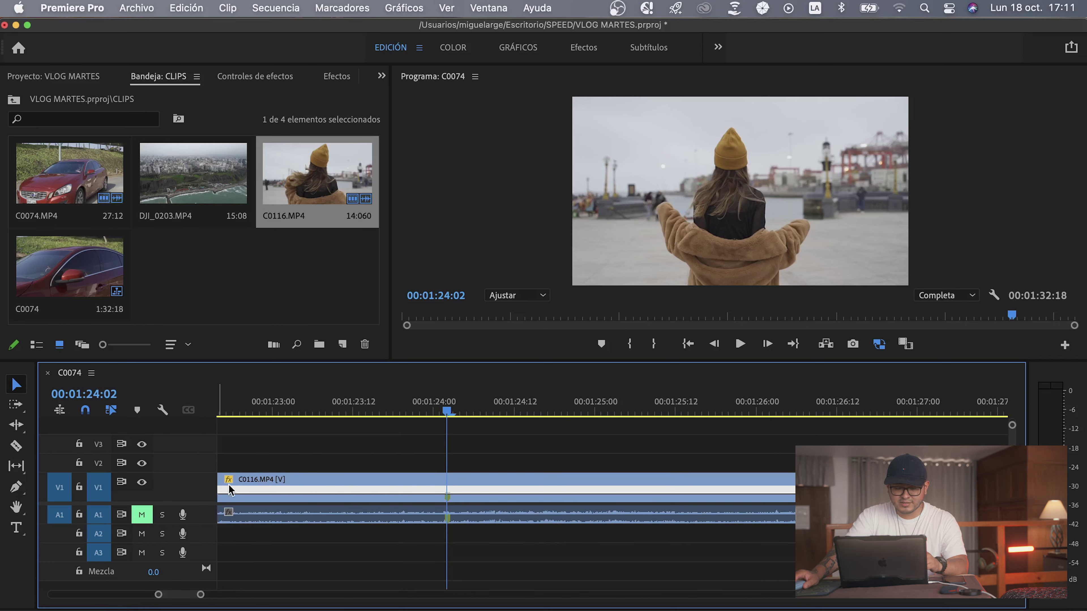
click(229, 482)
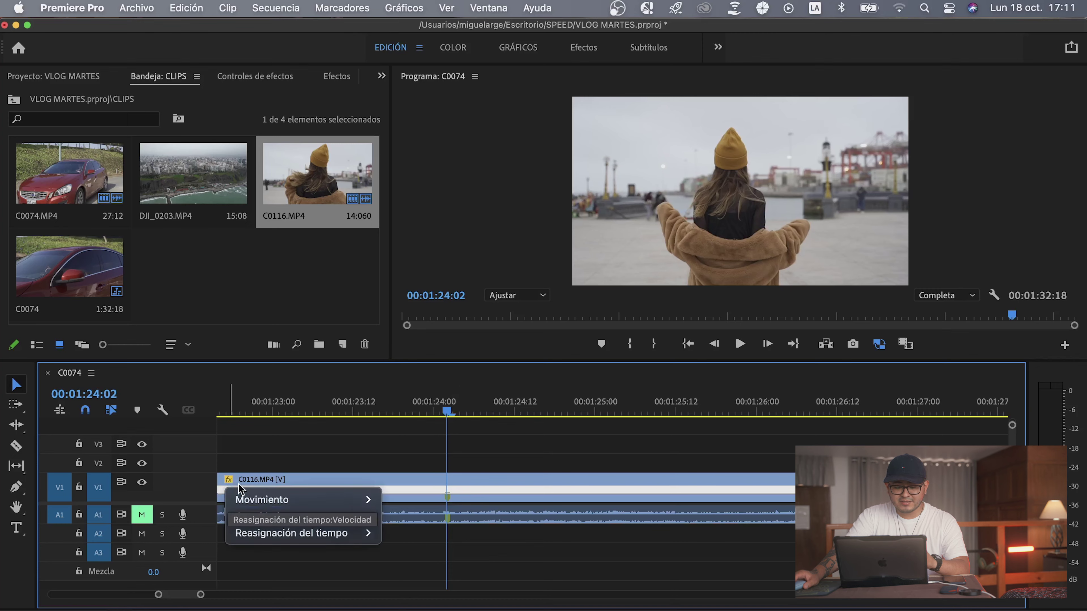
mouse_move(313, 535)
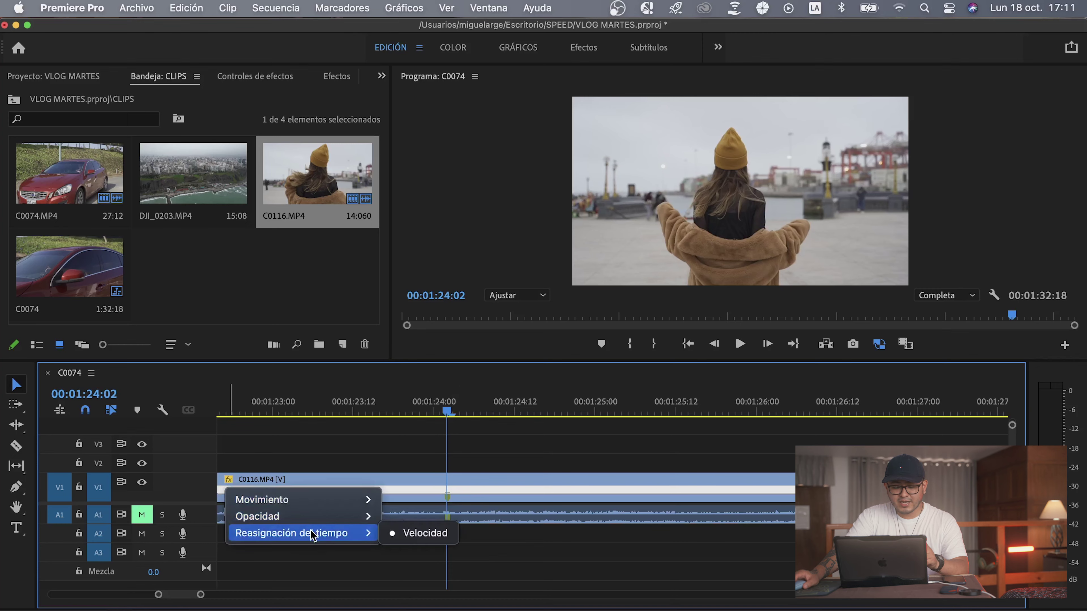
click(424, 535)
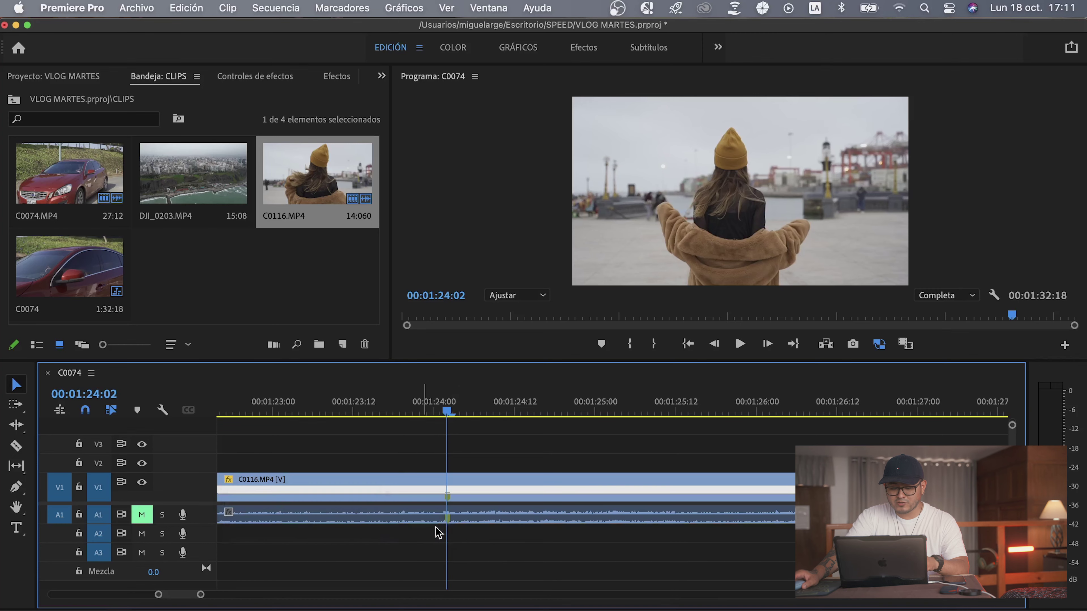
Step: Add speed keyframes to C0116.MP4 at all five markers, from 00:01:24:02 and 00:01:26:16 through 00:01:31:09
super+click(449, 498)
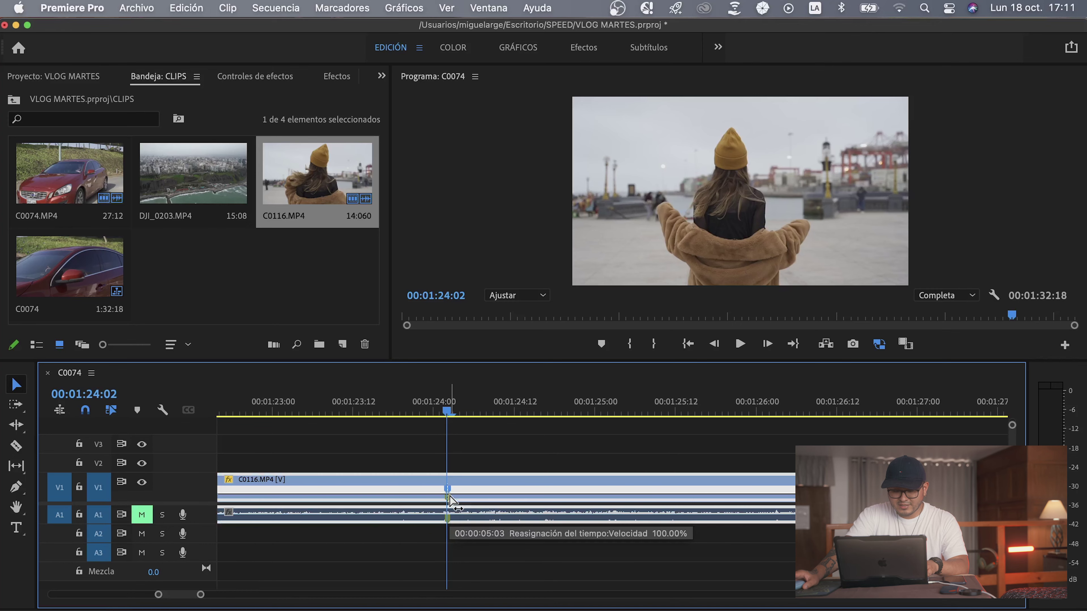
drag(806, 410, 862, 409)
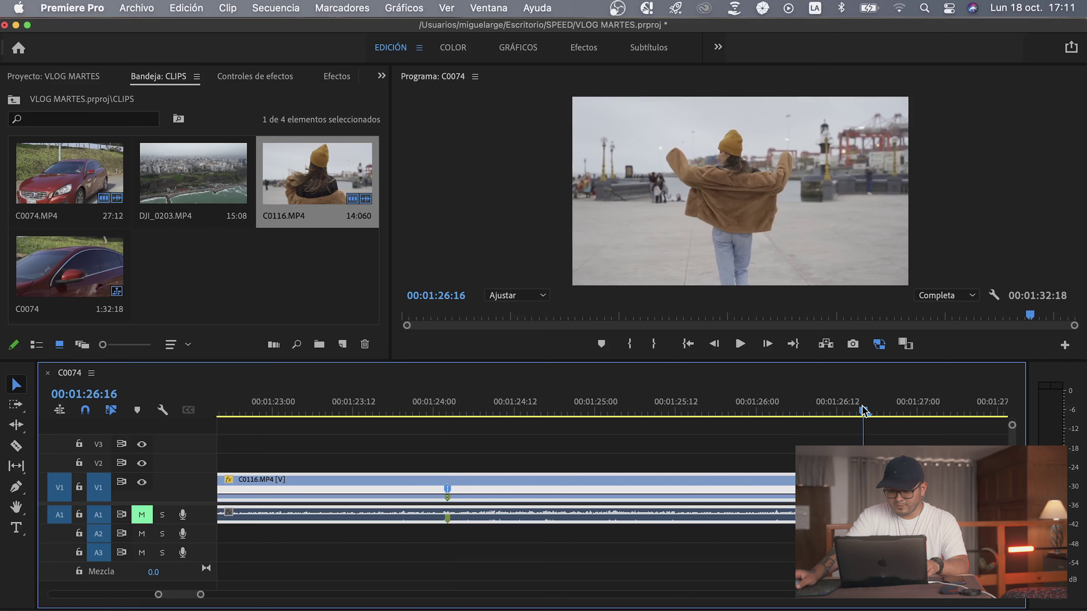
scroll(792, 488, right, 2)
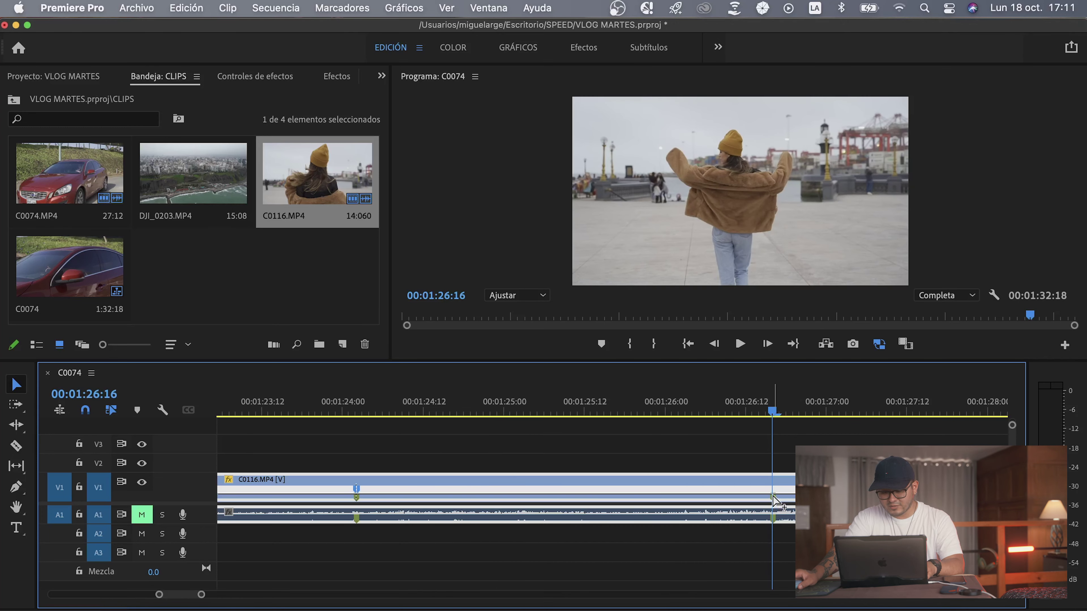
drag(835, 412, 859, 414)
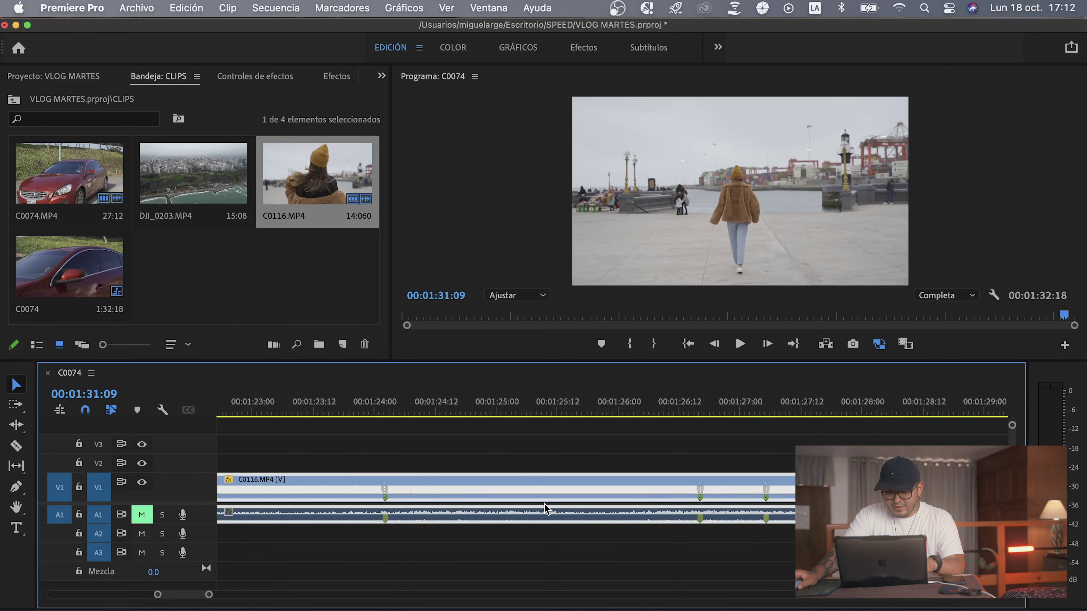
Step: Strongly raise the speed of the C0116.MP4 section between the first and second speed keyframes and scrub through the result
scroll(546, 510, right, 1)
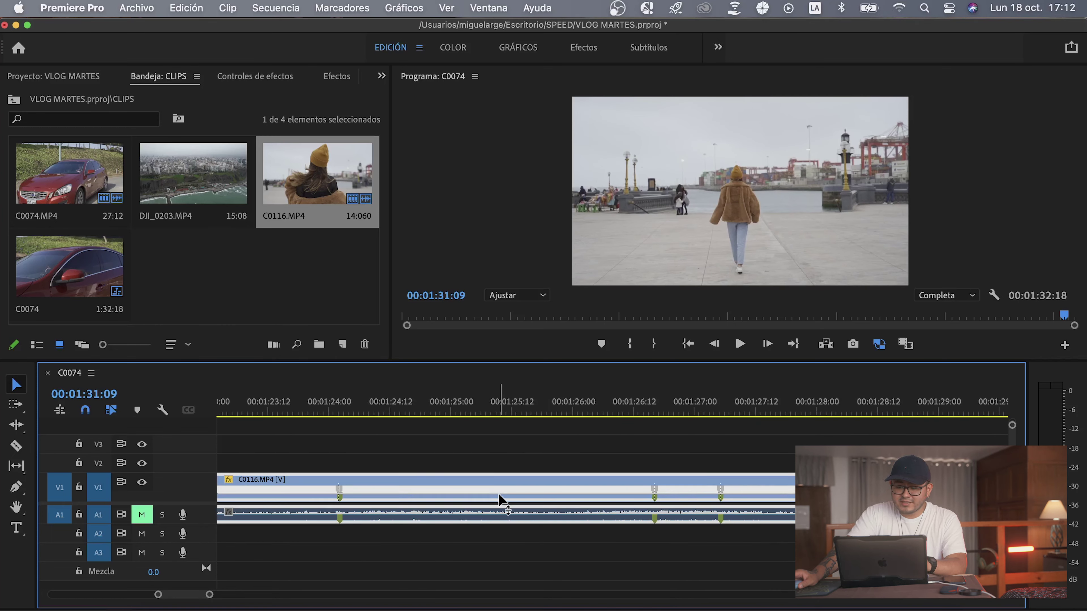
click(422, 400)
drag(388, 400, 385, 464)
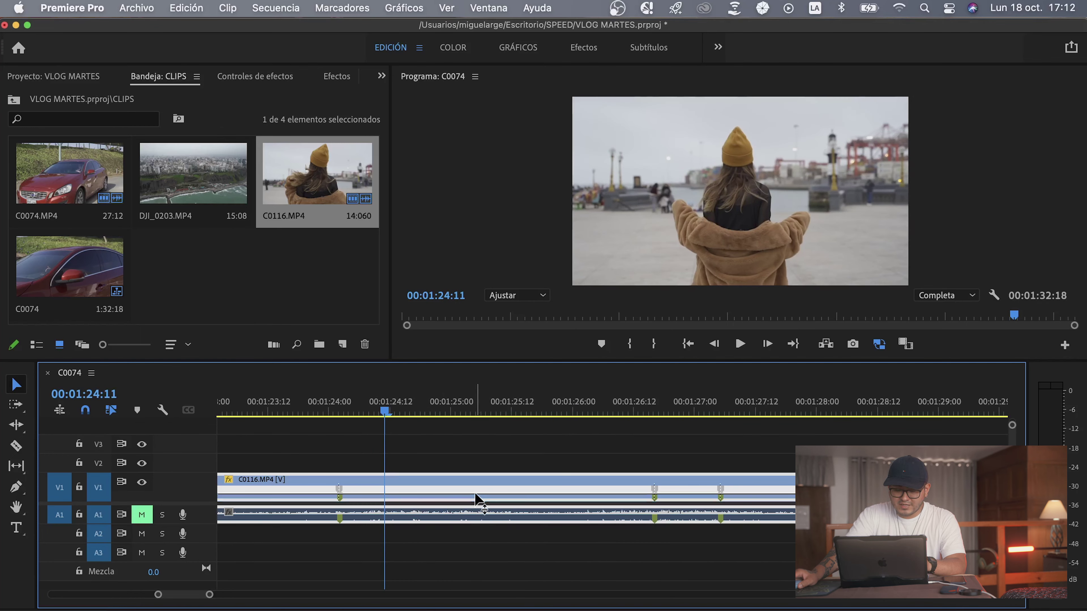
drag(477, 497, 476, 478)
drag(326, 411, 373, 418)
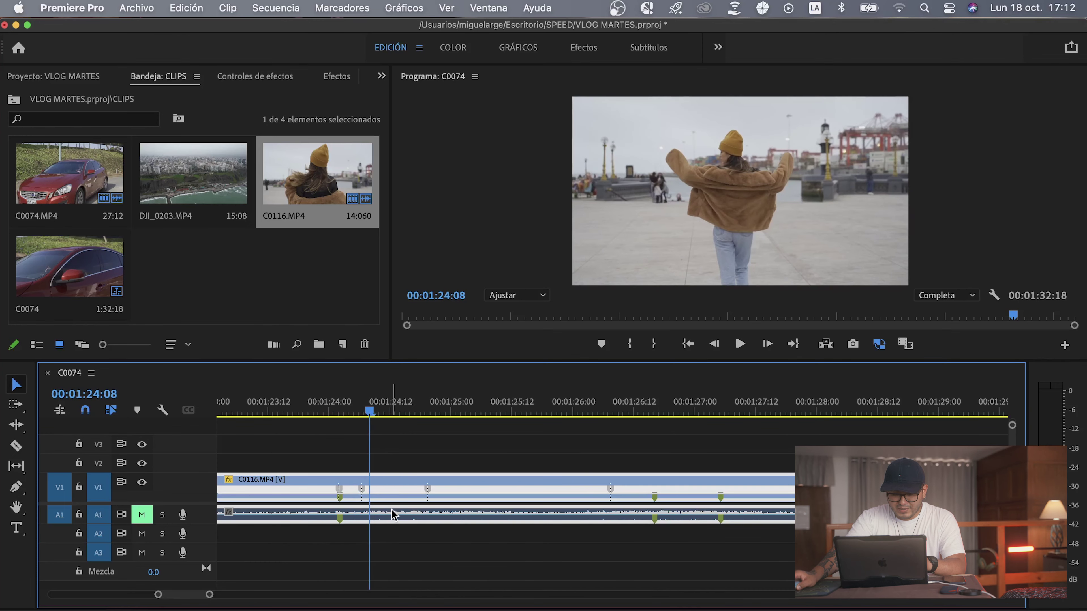
Step: Slow the section between the second and third speed keyframes to 50% and scrub through it
drag(394, 498, 394, 506)
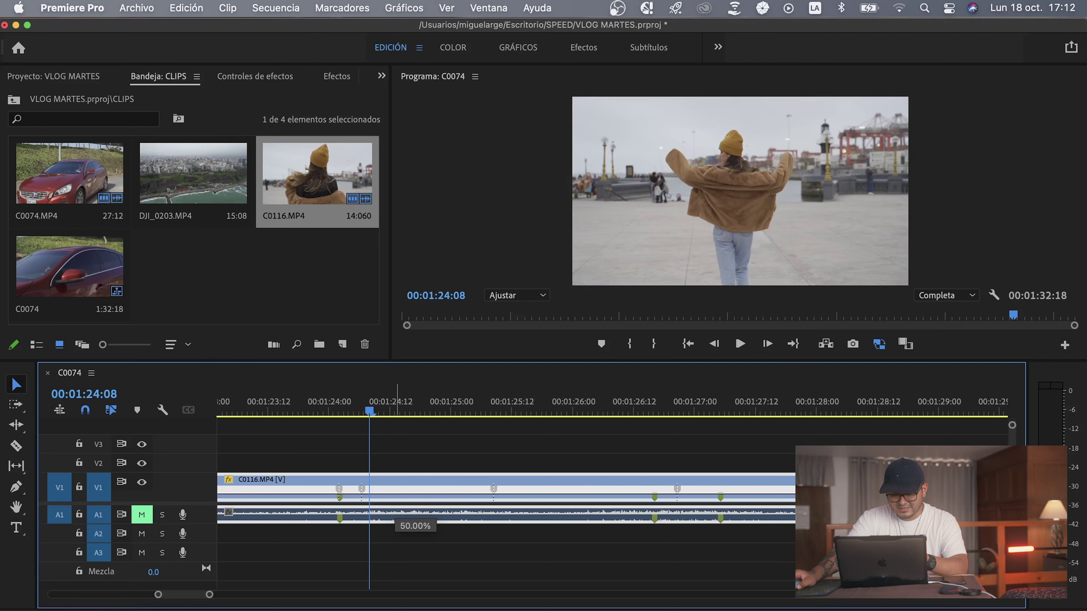
drag(394, 507, 394, 508)
drag(423, 411, 553, 449)
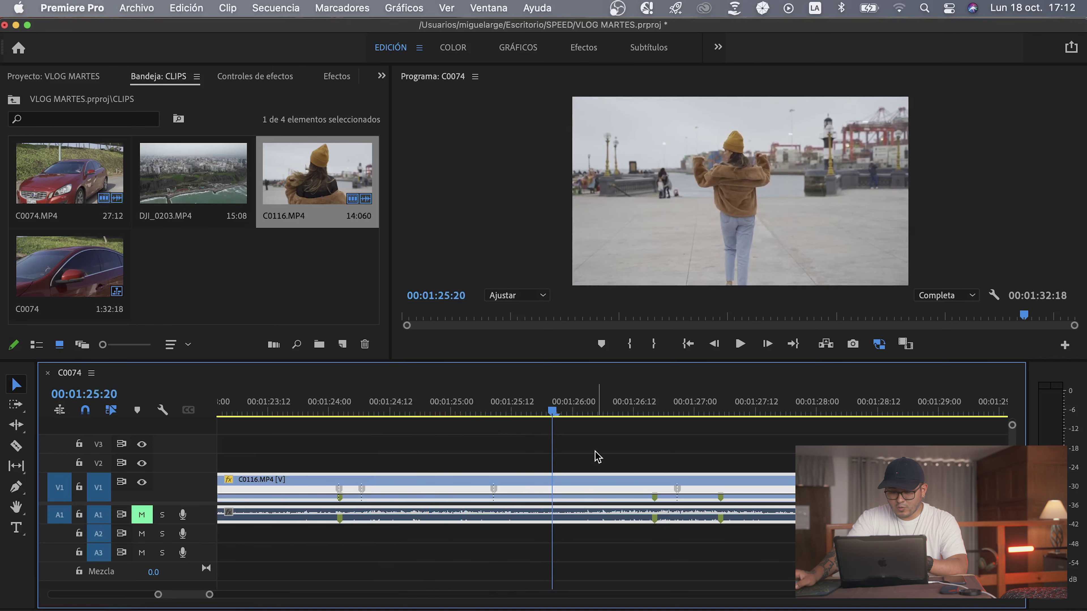
Step: Raise the speed of the C0116.MP4 section between the fourth and fifth speed keyframes
scroll(579, 492, right, 3)
drag(541, 411, 654, 414)
scroll(662, 459, right, 3)
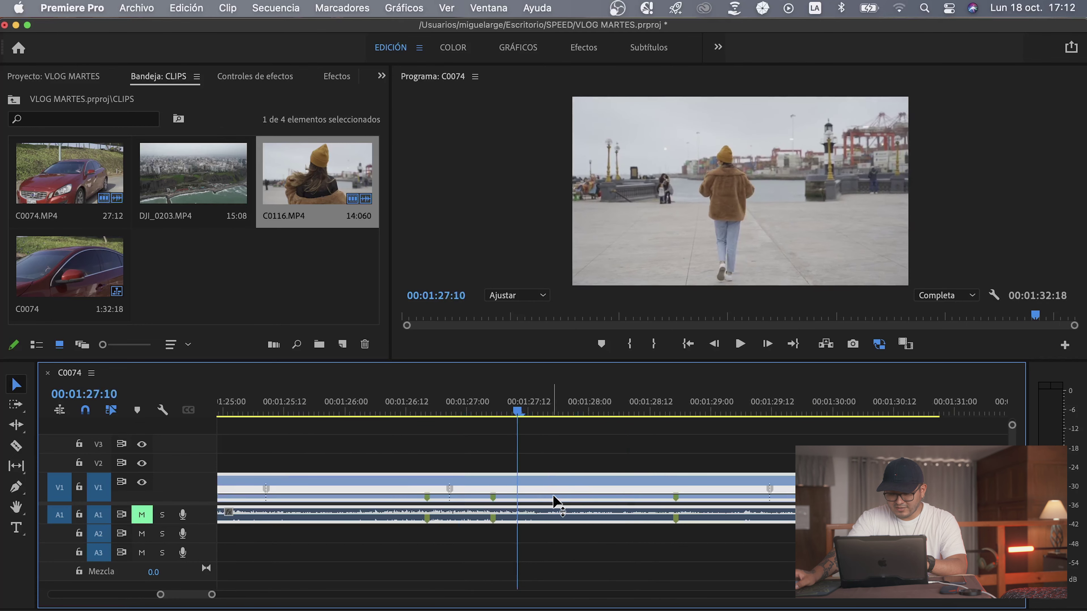
drag(598, 498, 599, 469)
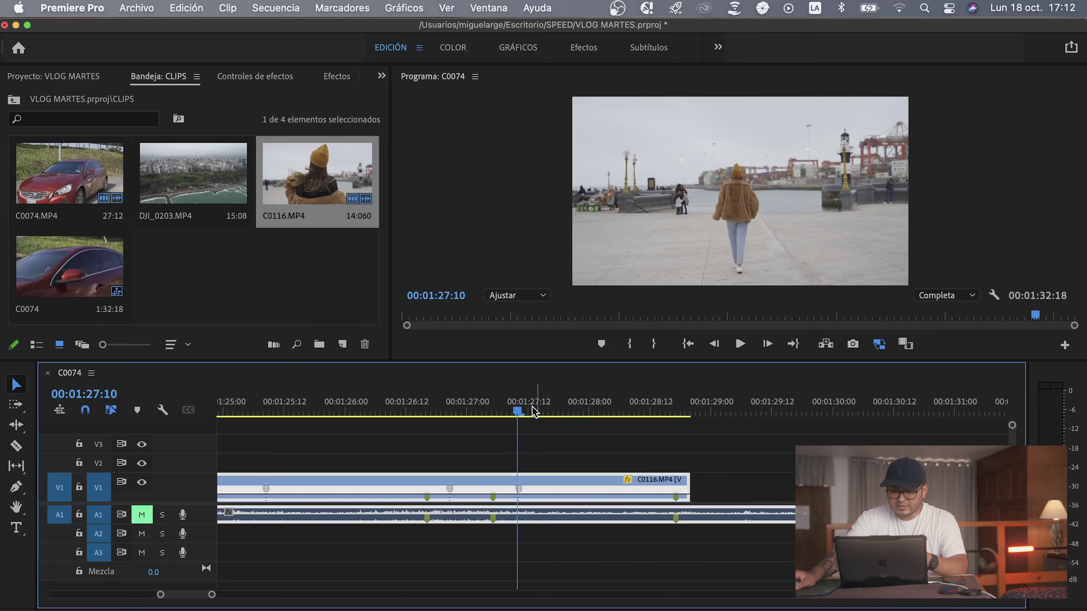
drag(528, 402, 534, 402)
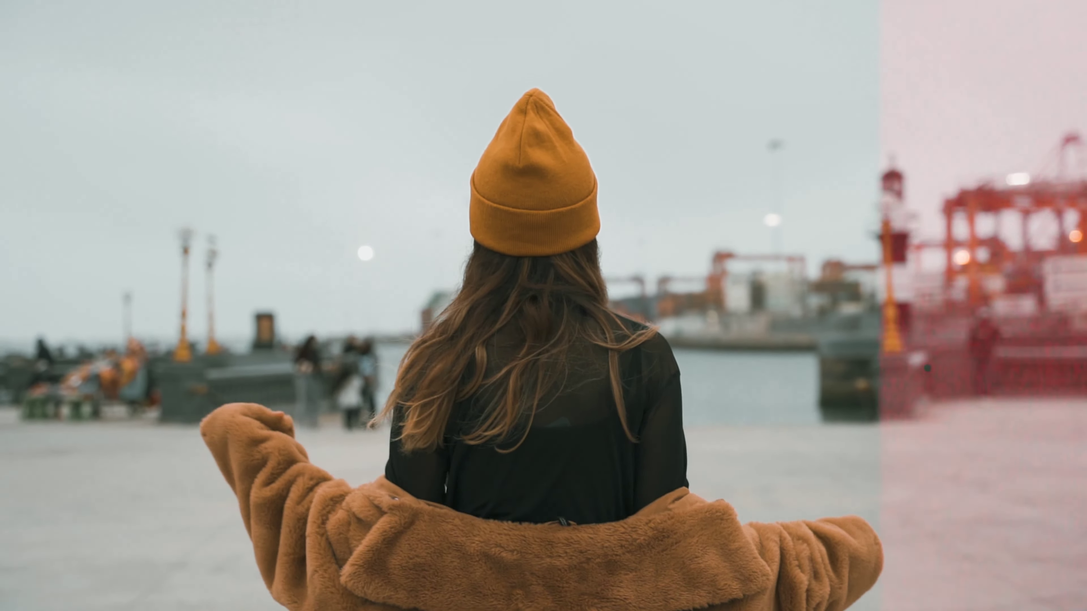